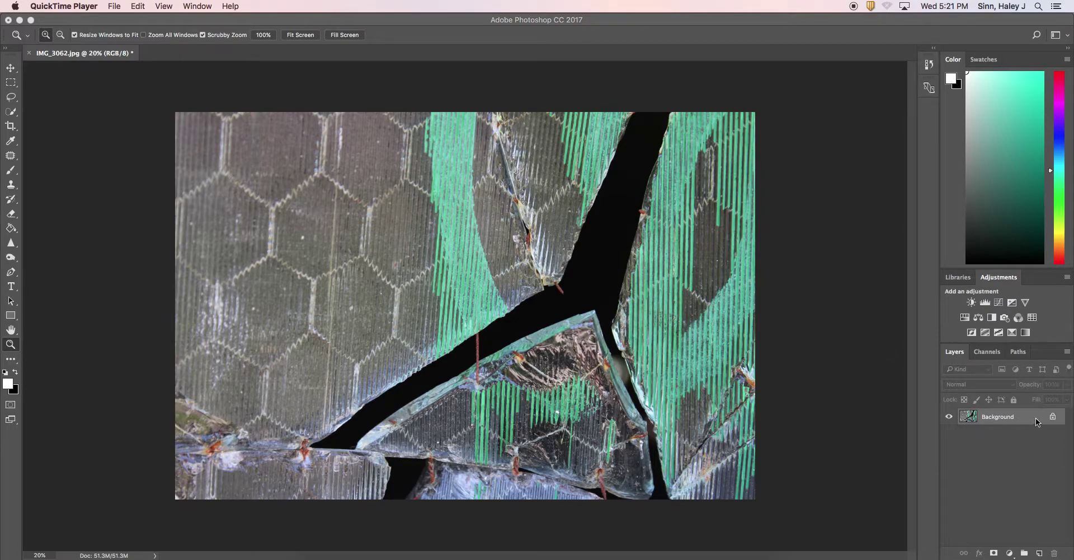
- Duplicate the Background layer and rename the copy Retouch
{"action": "left_click_drag", "start_coordinate": [1025, 415], "coordinate": [1038, 553]}
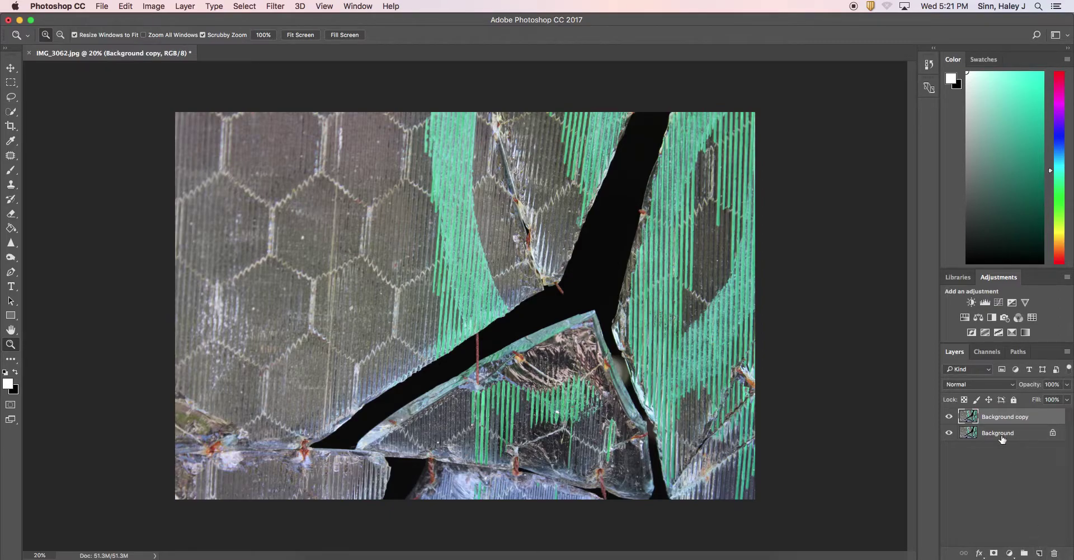
{"action": "double_click", "coordinate": [1000, 417]}
{"action": "type", "text": "Retouch"}
{"action": "left_click", "coordinate": [1018, 419]}
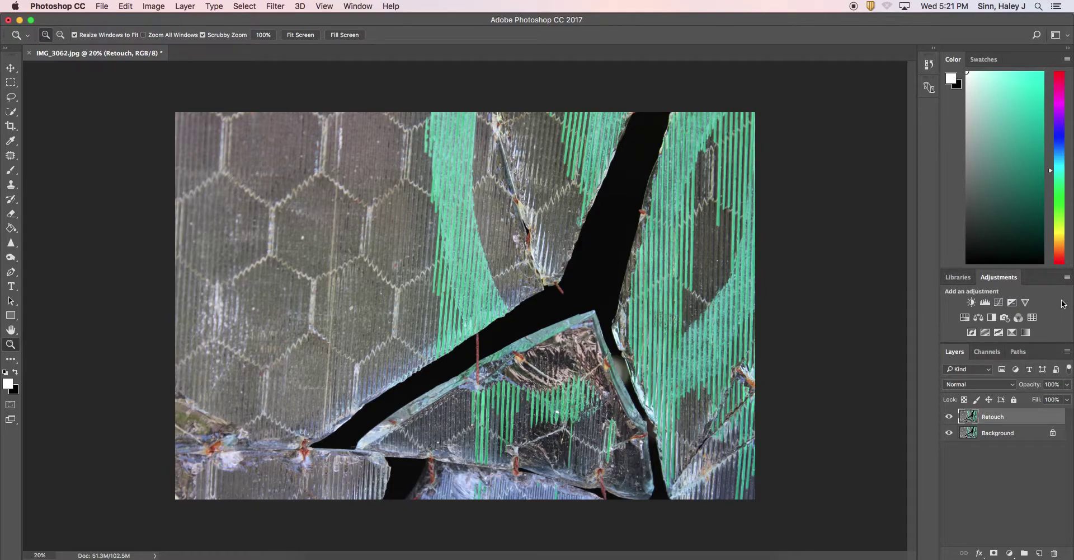
- Add a Brightness/Contrast adjustment layer and try brightness at 116 and contrast at 100 and -50, returning both sliders to about neutral
{"action": "left_click", "coordinate": [972, 302]}
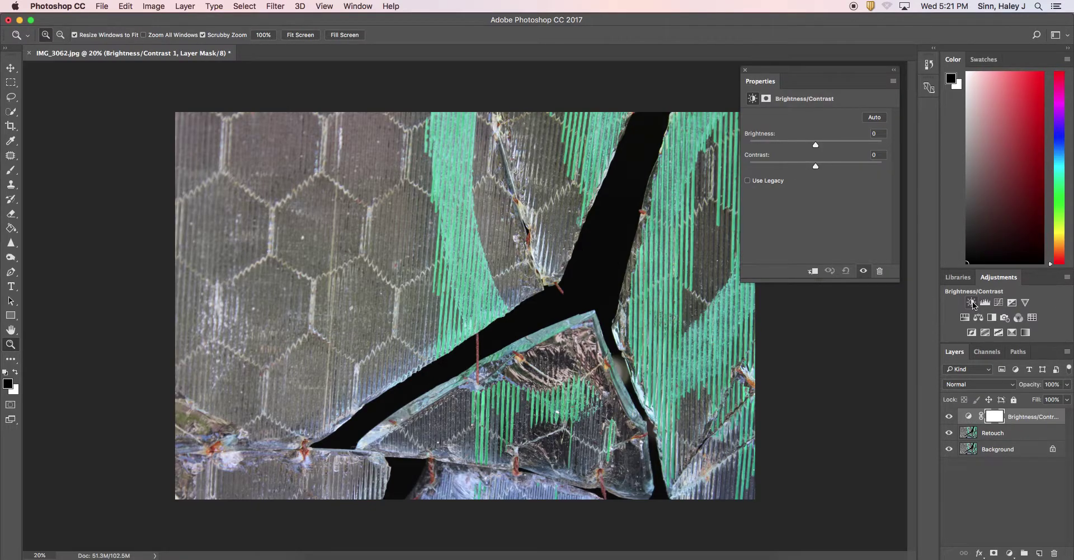
{"action": "left_click_drag", "start_coordinate": [815, 145], "coordinate": [866, 145]}
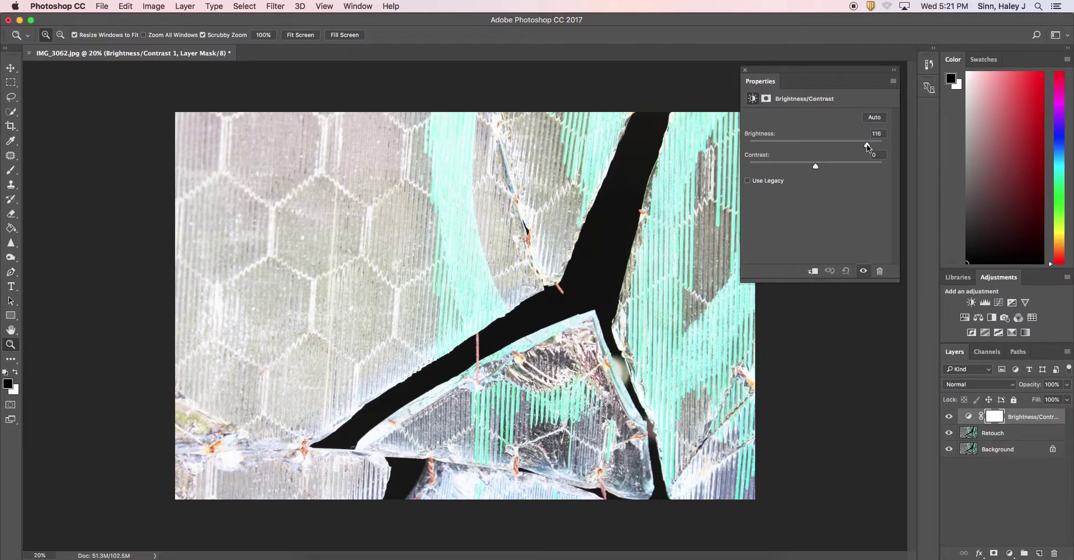
{"action": "left_click_drag", "start_coordinate": [867, 143], "coordinate": [883, 166]}
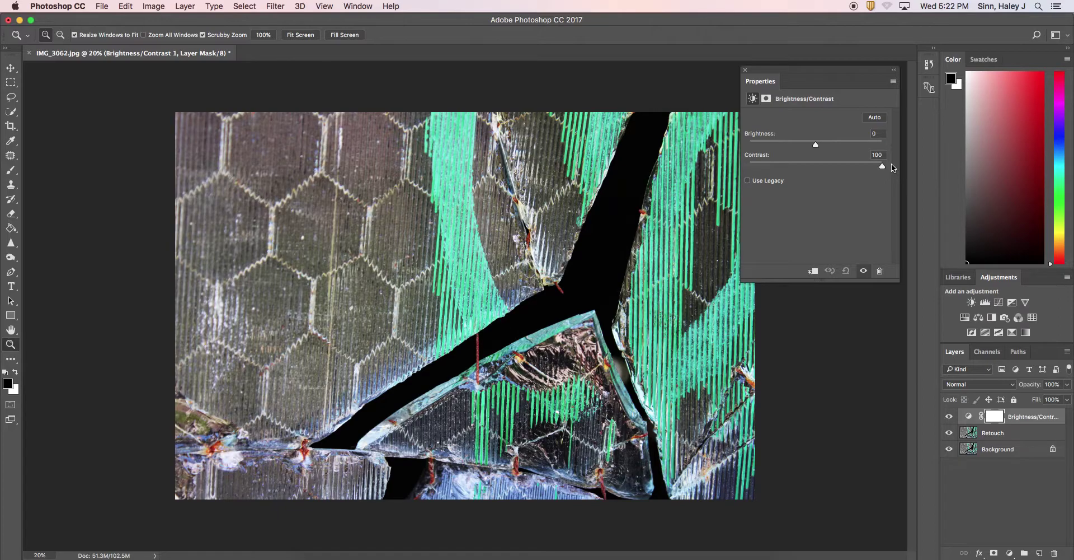
{"action": "left_click_drag", "start_coordinate": [882, 165], "coordinate": [753, 168]}
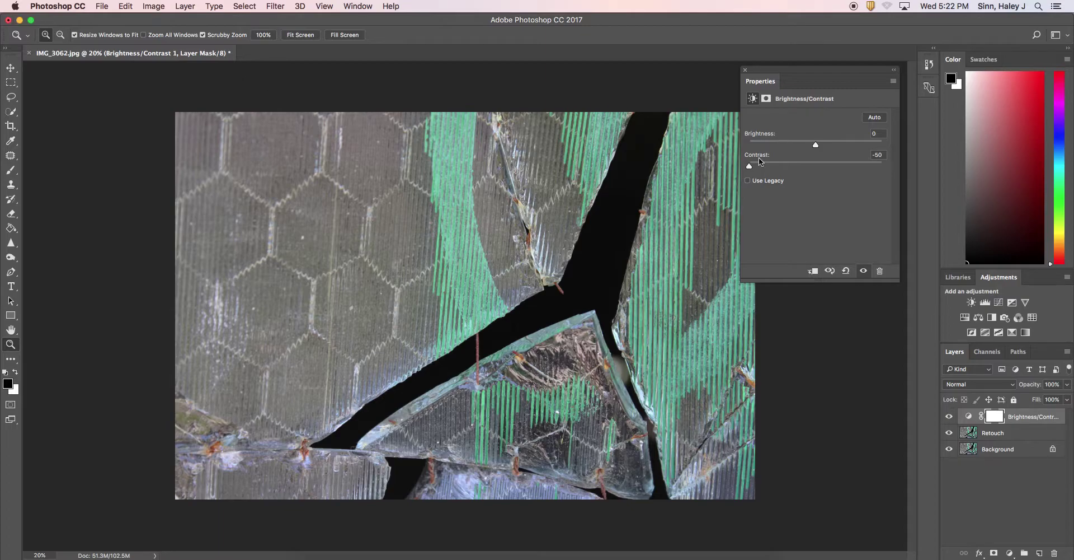
{"action": "left_click_drag", "start_coordinate": [750, 166], "coordinate": [811, 166]}
- Try the automatic brightness and contrast correction with brightness lowered to 4, and delete the Brightness/Contrast layer
{"action": "left_click", "coordinate": [876, 120]}
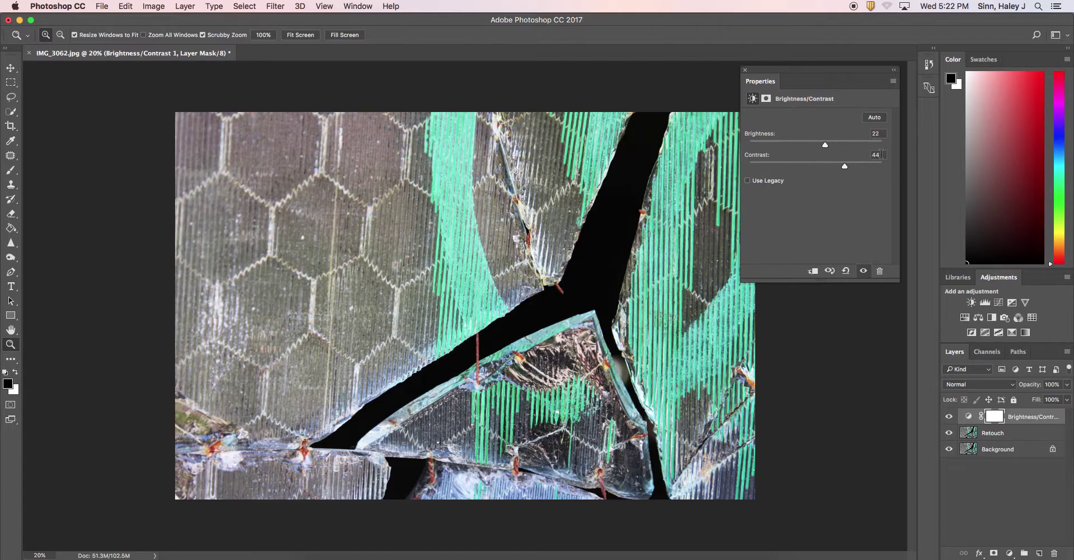
{"action": "left_click_drag", "start_coordinate": [826, 145], "coordinate": [817, 146]}
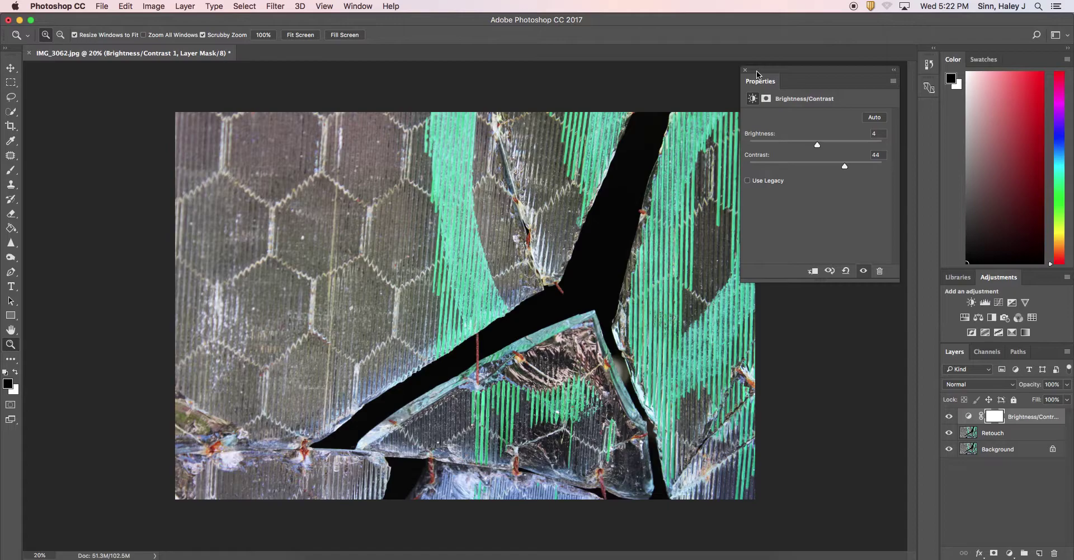
{"action": "left_click_drag", "start_coordinate": [1044, 420], "coordinate": [1054, 553]}
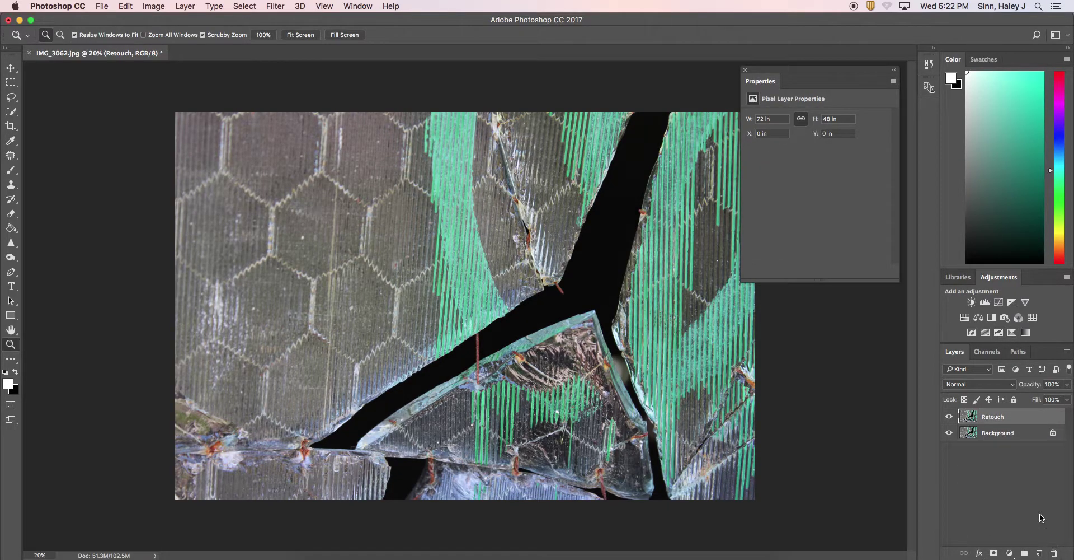
- Try a Levels adjustment layer with input levels of 22, 0.77 and 220, and delete the layer
{"action": "left_click", "coordinate": [986, 303]}
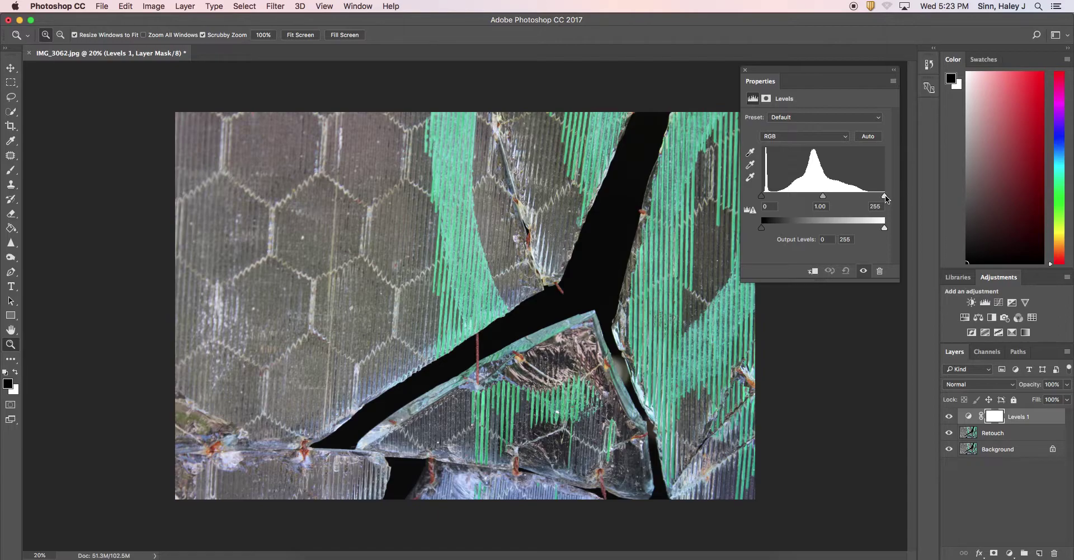
{"action": "left_click_drag", "start_coordinate": [885, 198], "coordinate": [773, 200]}
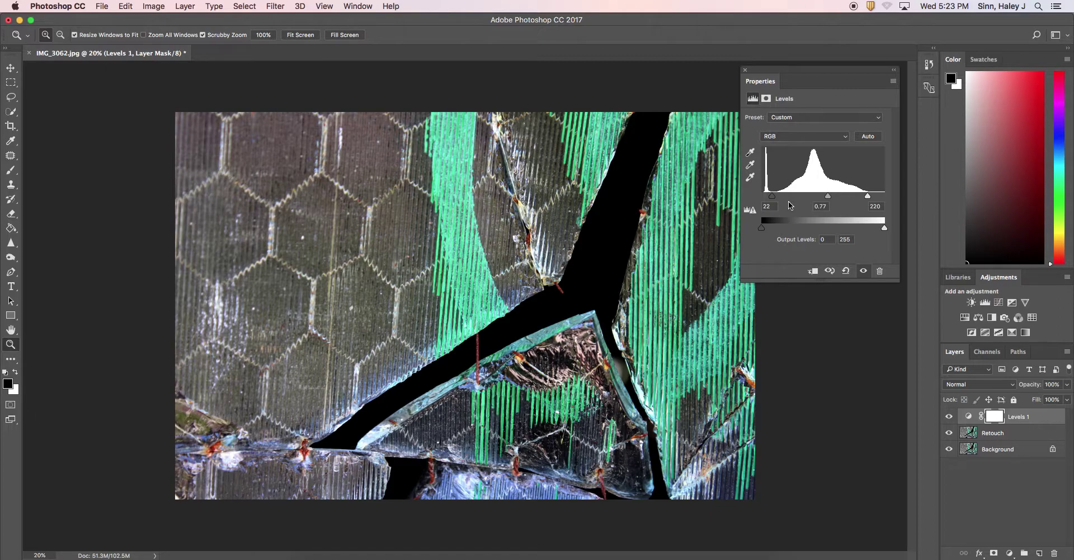
{"action": "left_click", "coordinate": [866, 119]}
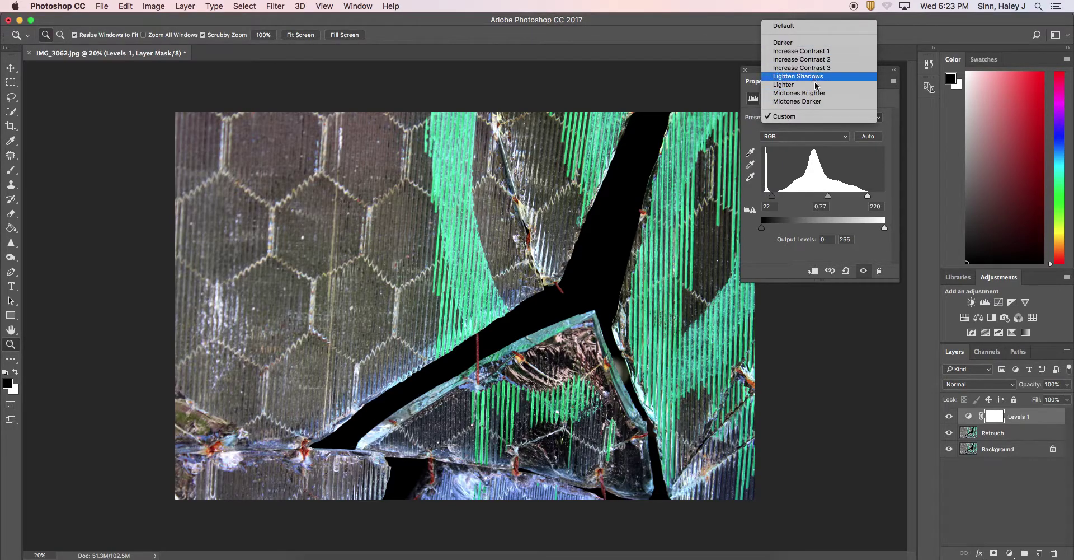
{"action": "left_click", "coordinate": [873, 140]}
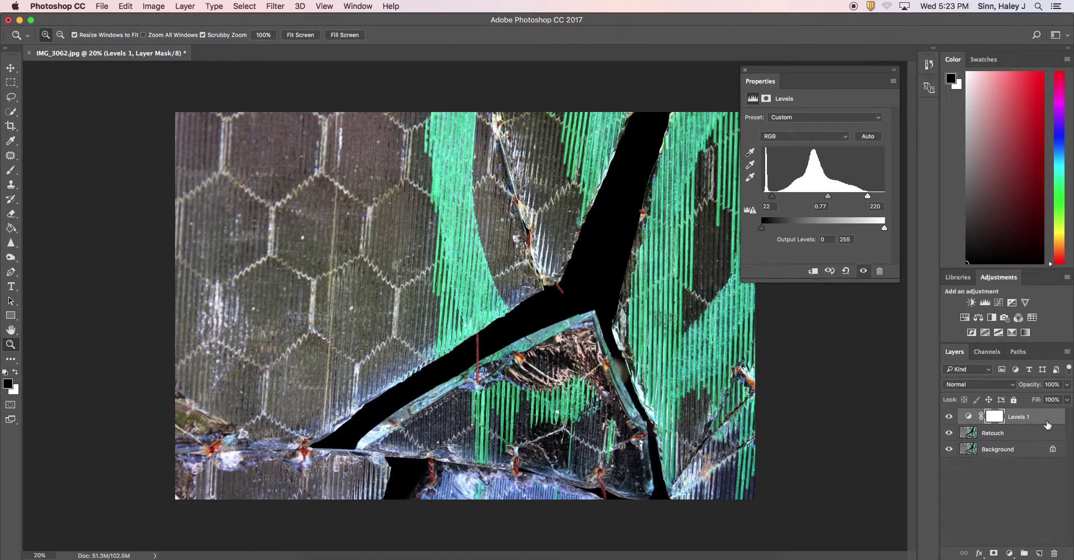
{"action": "mouse_move", "coordinate": [1036, 421]}
{"action": "left_mouse_down"}
{"action": "mouse_move", "coordinate": [1035, 499]}
{"action": "mouse_move", "coordinate": [1055, 553]}
{"action": "left_mouse_up"}
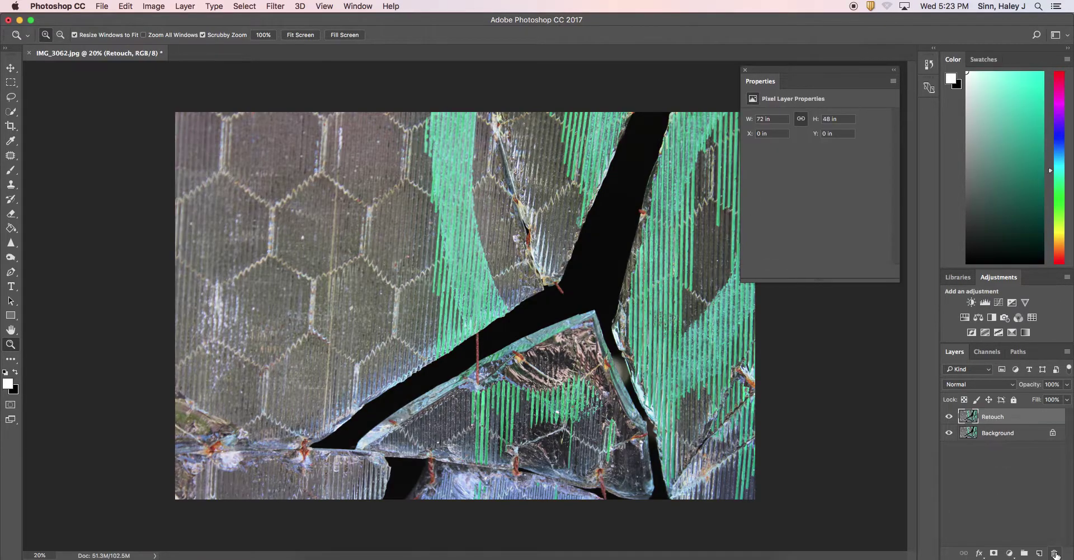
- Try an S-shaped contrast curve on a Curves adjustment layer, both by hand and from the Auto correction, and delete the layer
{"action": "left_click", "coordinate": [998, 304]}
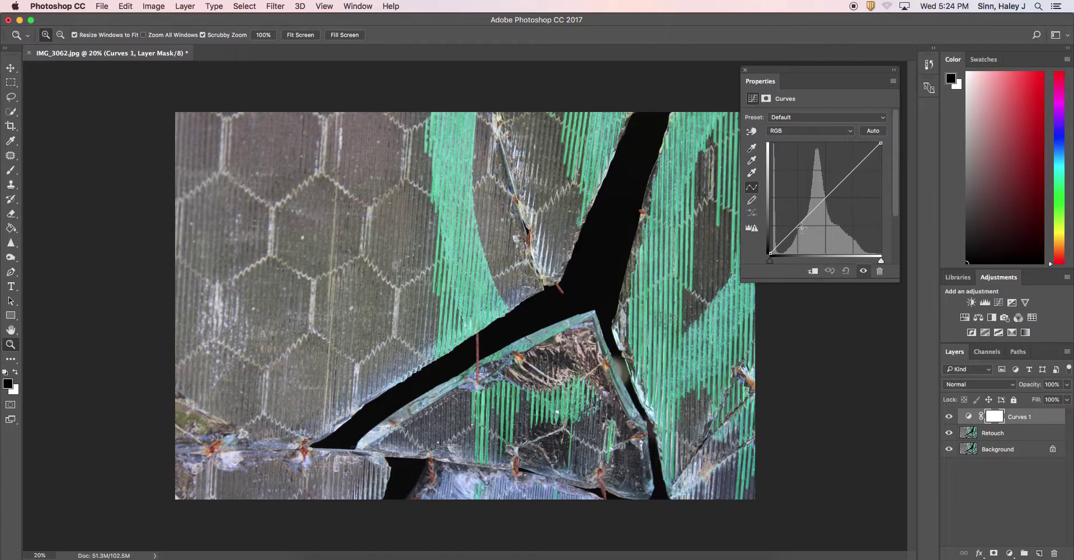
{"action": "left_click_drag", "start_coordinate": [798, 226], "coordinate": [802, 230]}
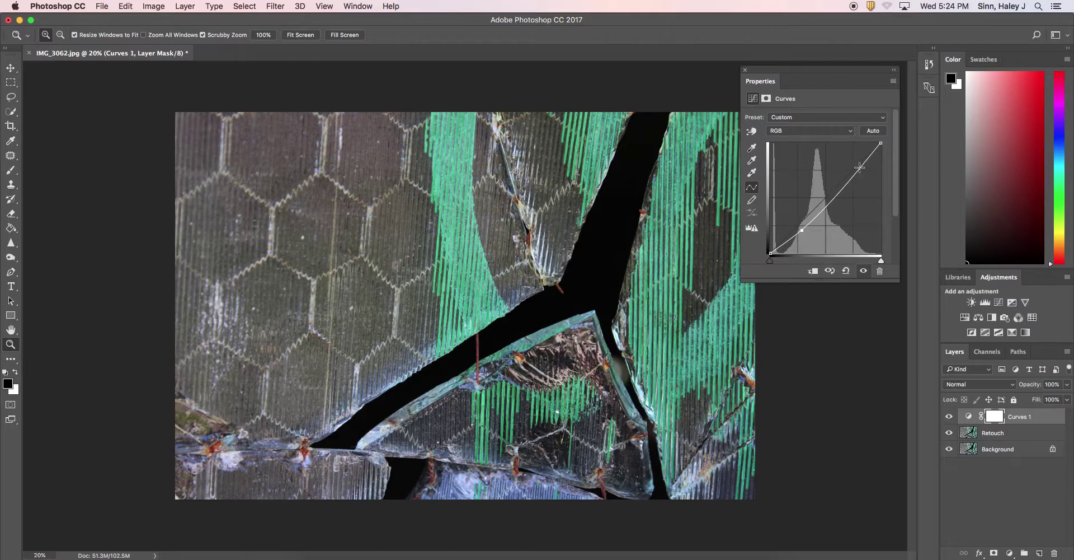
{"action": "left_click_drag", "start_coordinate": [859, 167], "coordinate": [853, 161]}
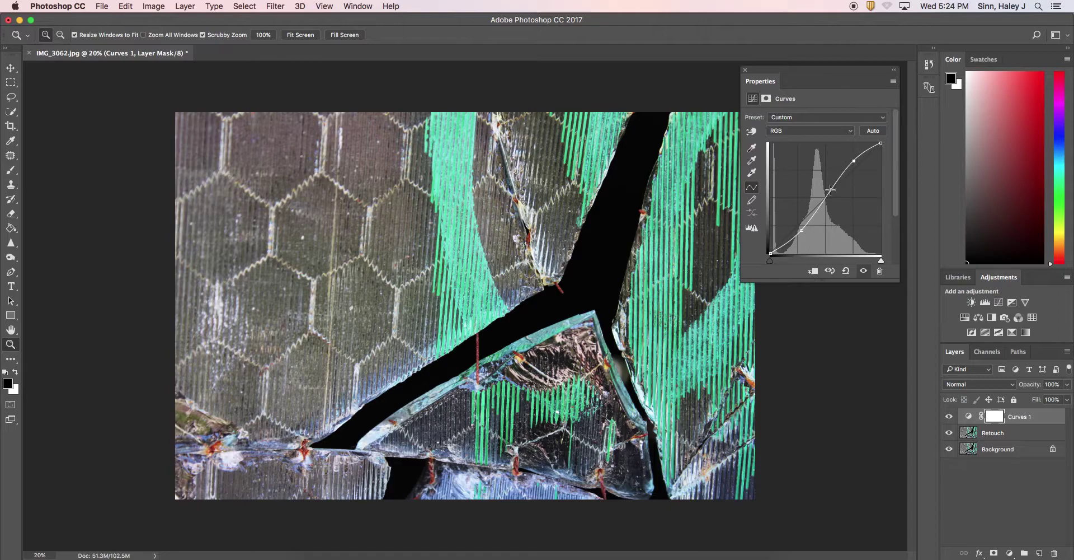
{"action": "left_click", "coordinate": [873, 131]}
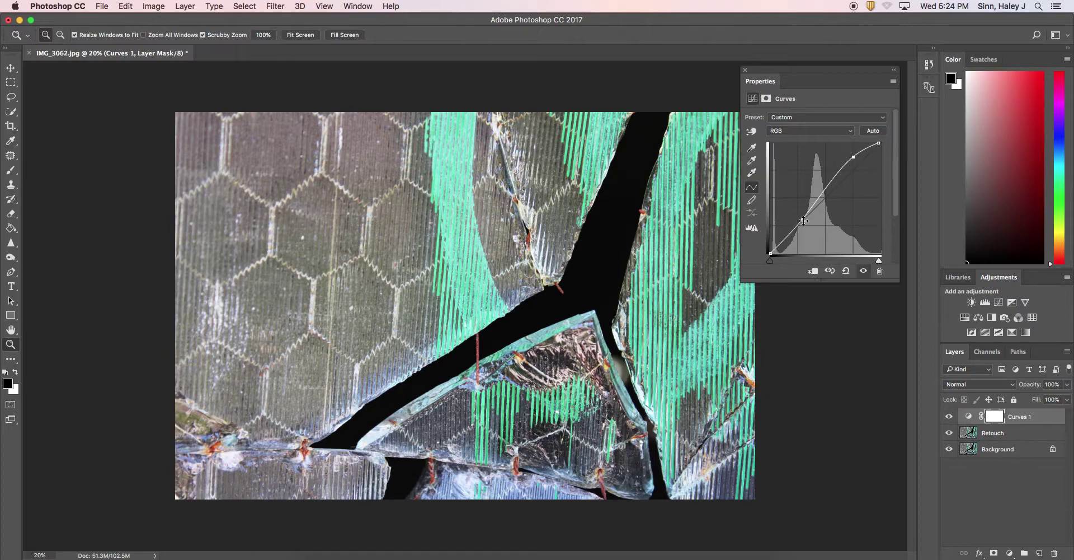
{"action": "left_click_drag", "start_coordinate": [803, 220], "coordinate": [810, 220]}
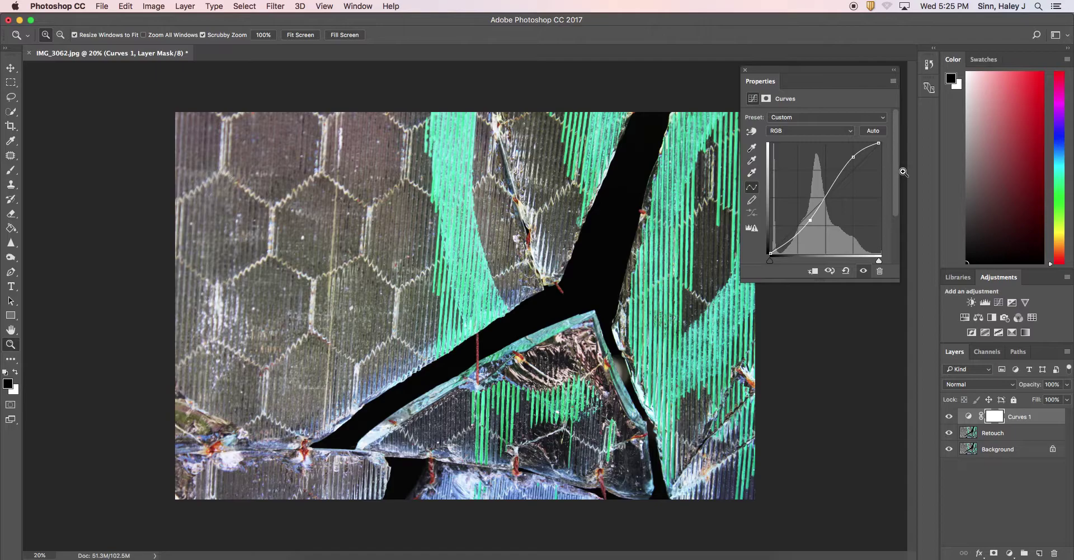
{"action": "left_click_drag", "start_coordinate": [1041, 418], "coordinate": [1054, 552]}
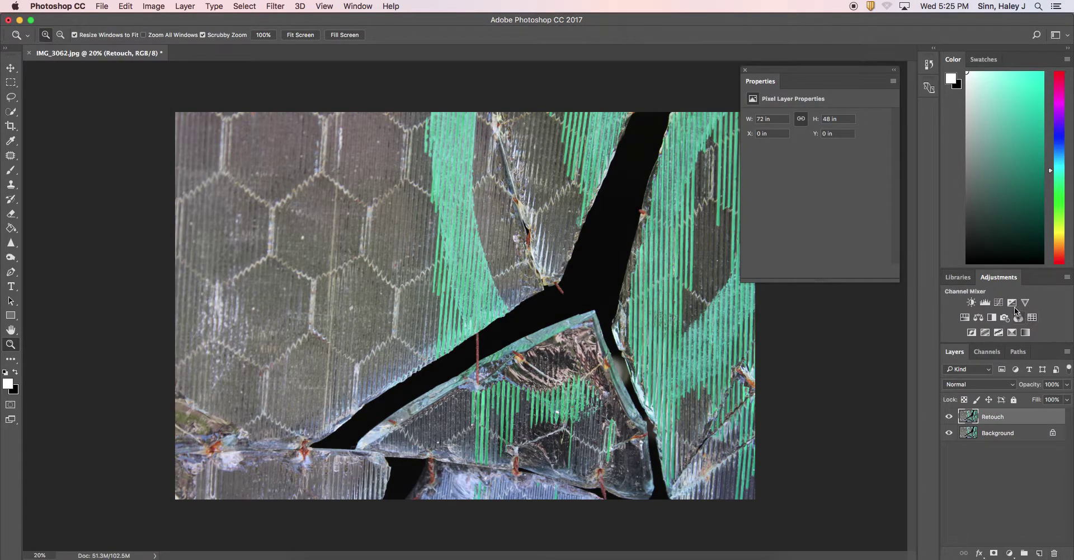
- Add an Exposure adjustment layer and try offset -0.2101 and gamma correction 9.99, returning them to 0.0000 and 1.00
{"action": "left_click", "coordinate": [1014, 304]}
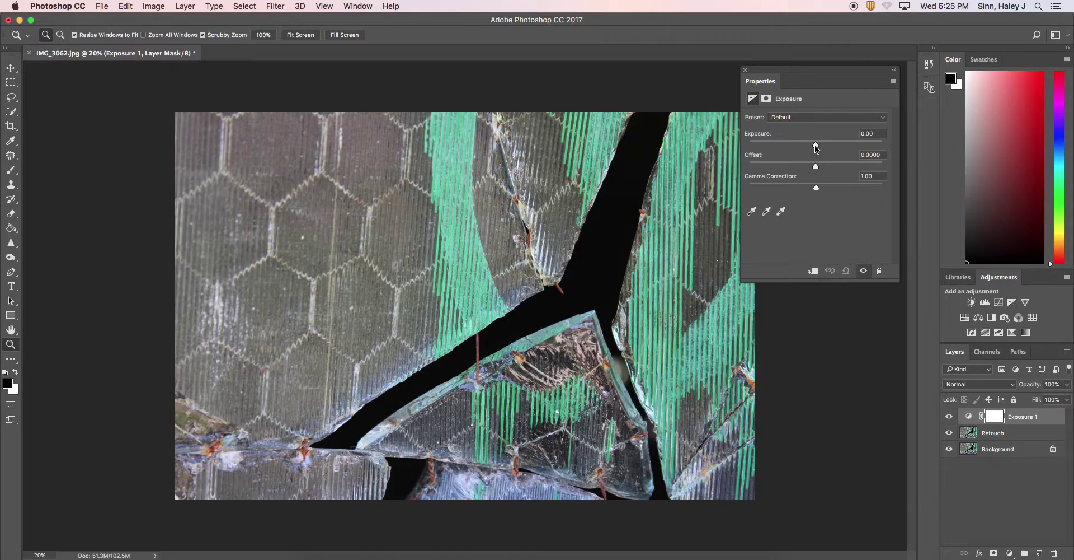
{"action": "mouse_move", "coordinate": [816, 145]}
{"action": "left_mouse_down"}
{"action": "mouse_move", "coordinate": [835, 145]}
{"action": "mouse_move", "coordinate": [777, 147]}
{"action": "mouse_move", "coordinate": [817, 146]}
{"action": "left_mouse_up"}
{"action": "left_click_drag", "start_coordinate": [816, 168], "coordinate": [788, 165]}
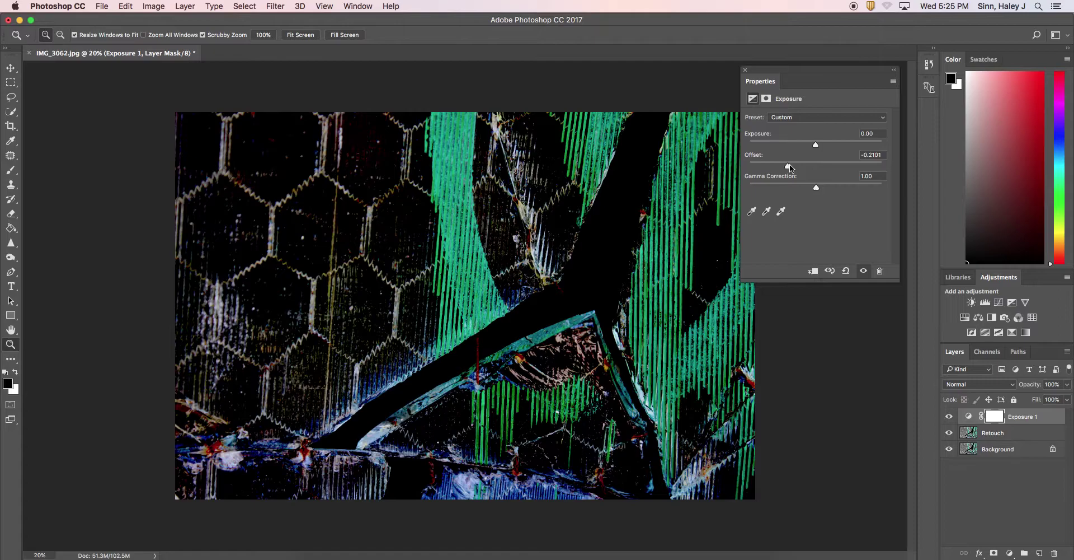
{"action": "left_click_drag", "start_coordinate": [788, 166], "coordinate": [750, 189]}
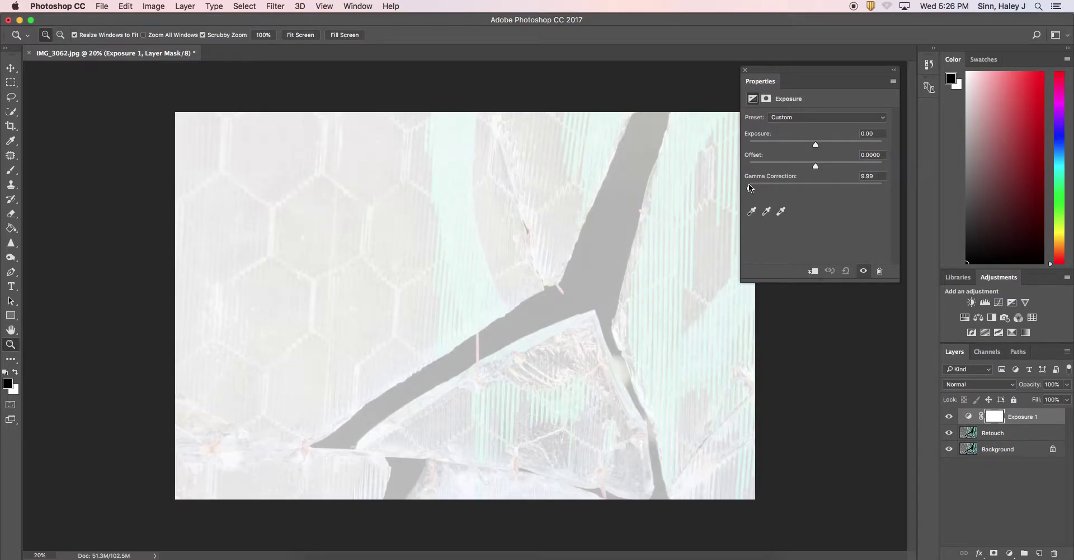
{"action": "left_click_drag", "start_coordinate": [750, 188], "coordinate": [814, 188]}
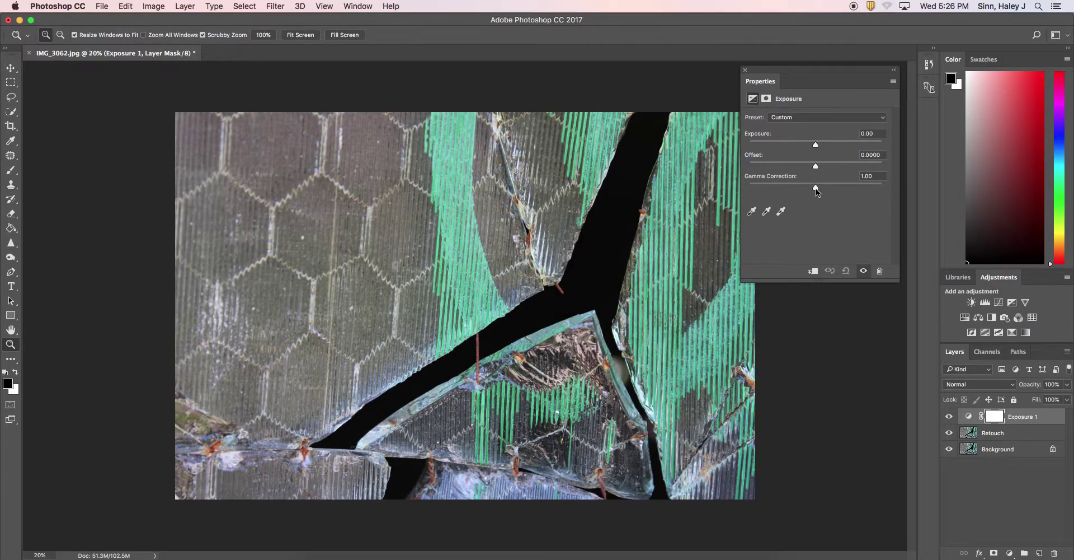
- Try the exposure presets Minus 1.0, Minus 2.0, Plus 1.0 and Plus 2.0, and delete the Exposure layer
{"action": "left_click", "coordinate": [839, 116]}
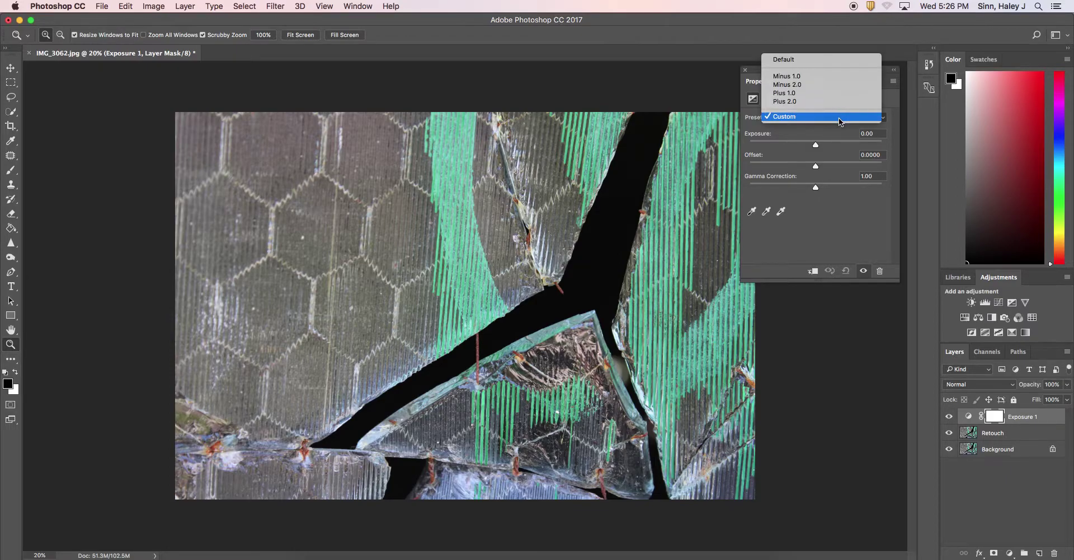
{"action": "left_click", "coordinate": [815, 78]}
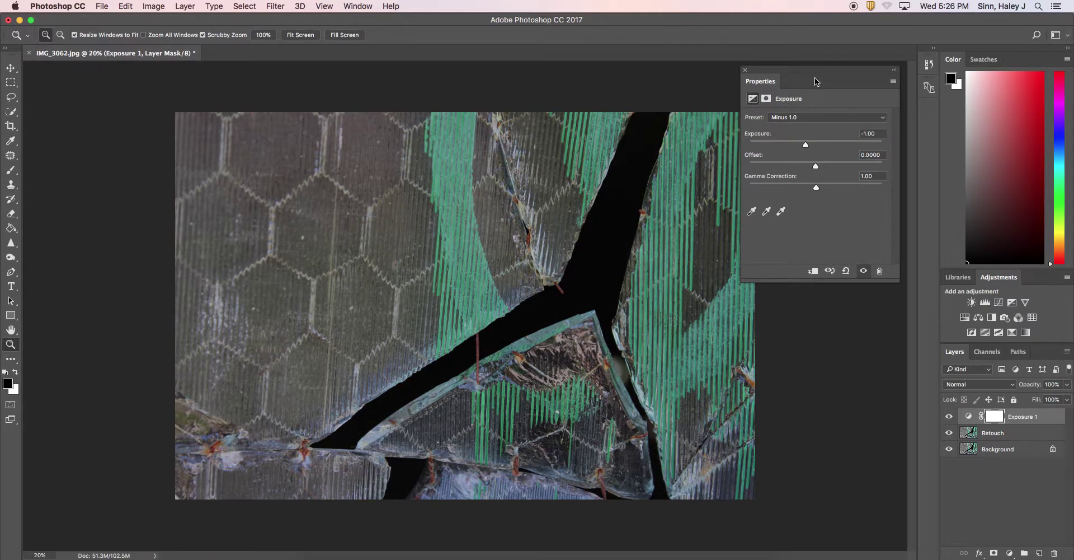
{"action": "left_click", "coordinate": [814, 118]}
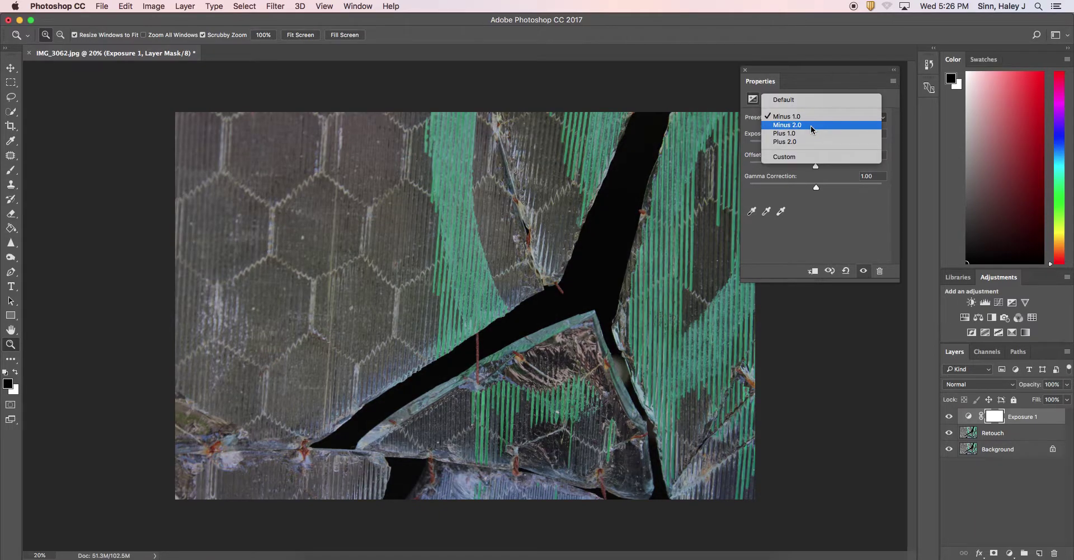
{"action": "left_click", "coordinate": [810, 126]}
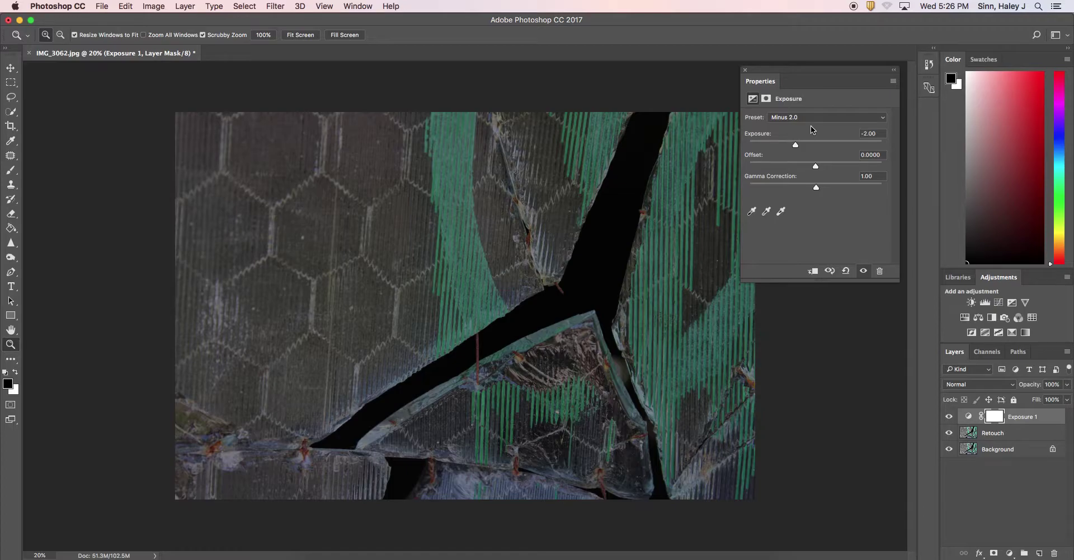
{"action": "left_click", "coordinate": [812, 118]}
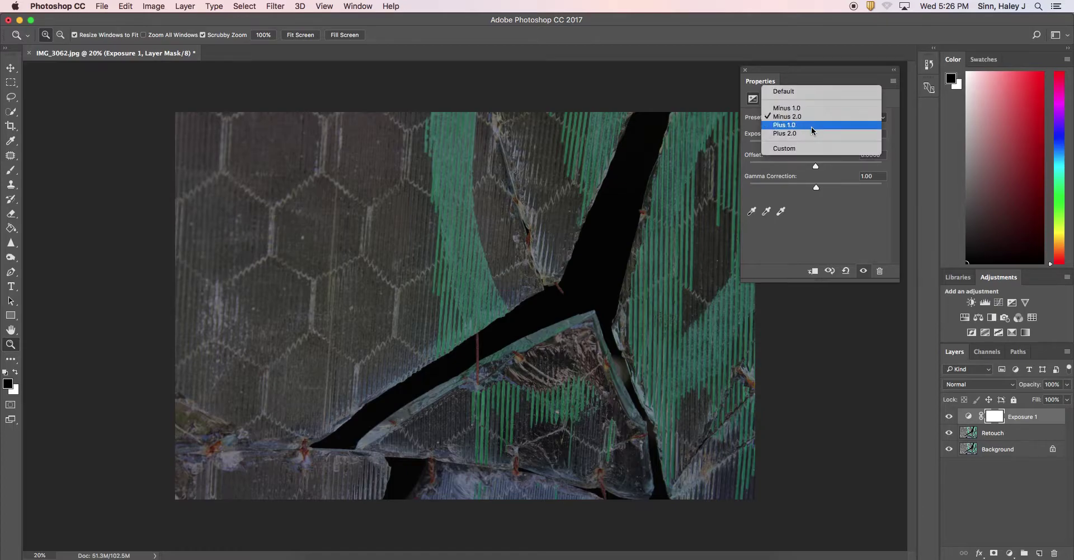
{"action": "left_click", "coordinate": [811, 127]}
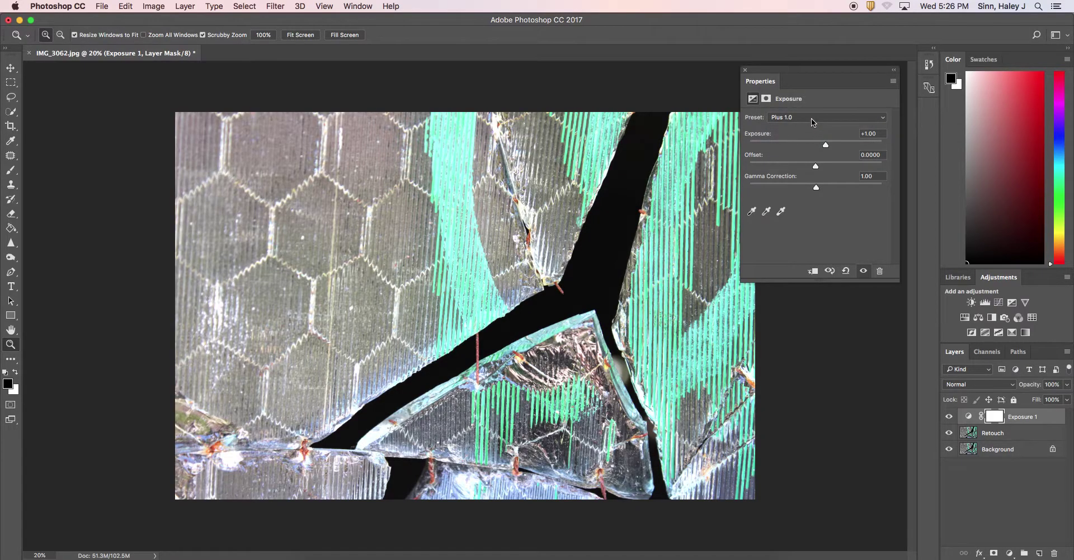
{"action": "left_click", "coordinate": [811, 118]}
{"action": "left_click", "coordinate": [812, 124]}
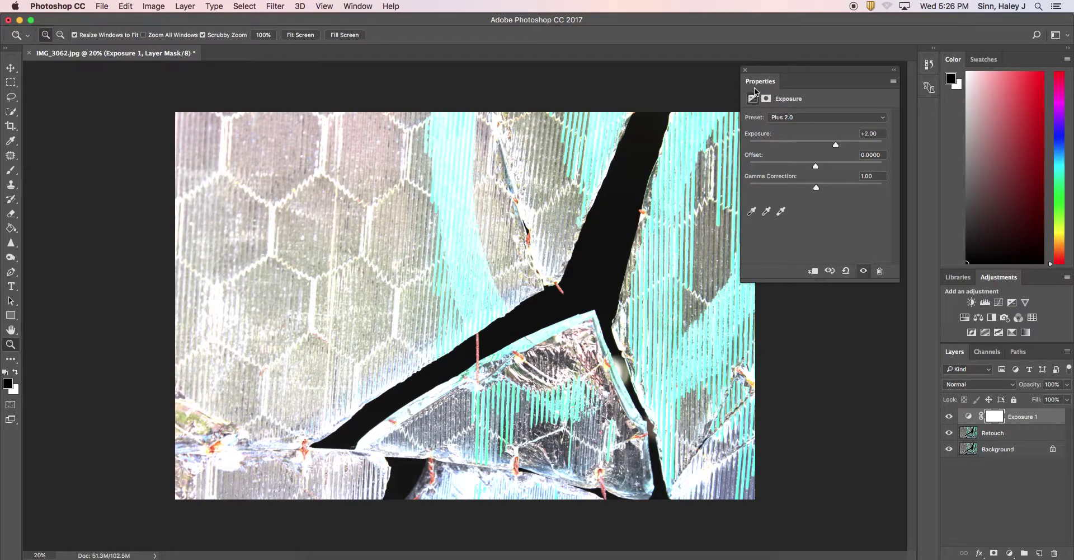
{"action": "left_click_drag", "start_coordinate": [1052, 418], "coordinate": [1054, 552]}
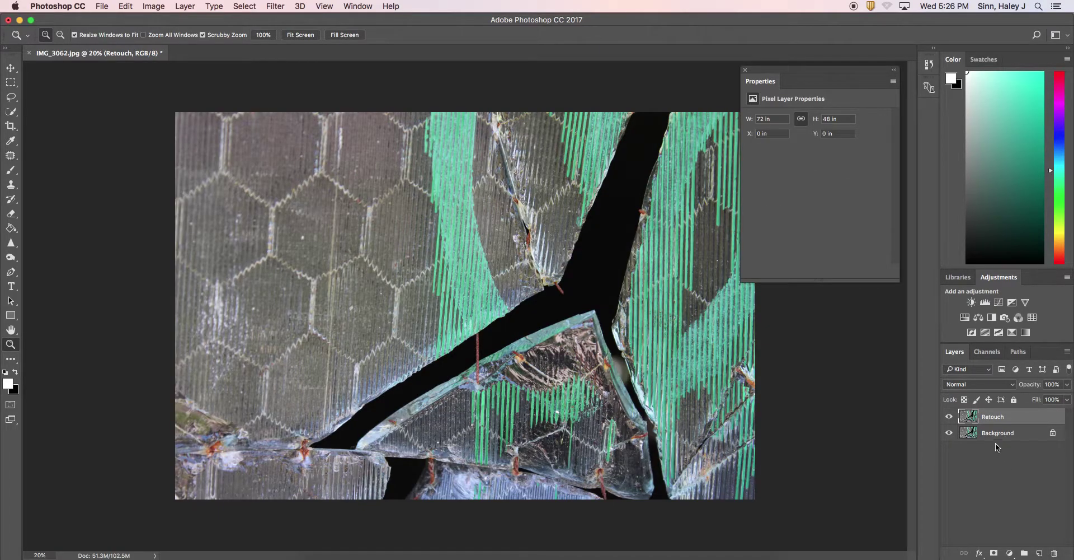
- Add a Vibrance adjustment layer above the Retouch layer, try raised and lowered vibrance, and set it to +100
{"action": "left_click", "coordinate": [1025, 303]}
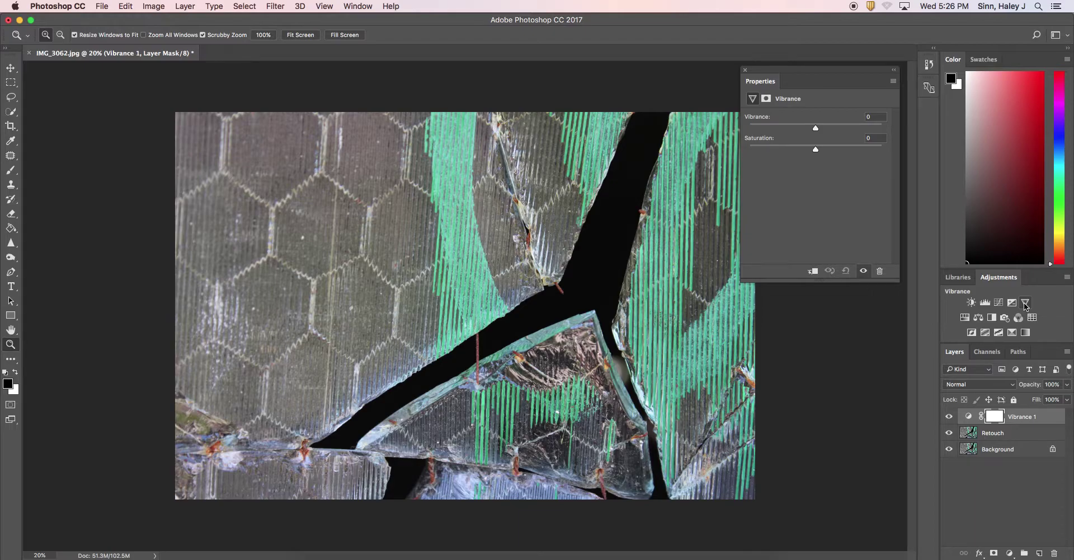
{"action": "left_click_drag", "start_coordinate": [817, 129], "coordinate": [887, 127]}
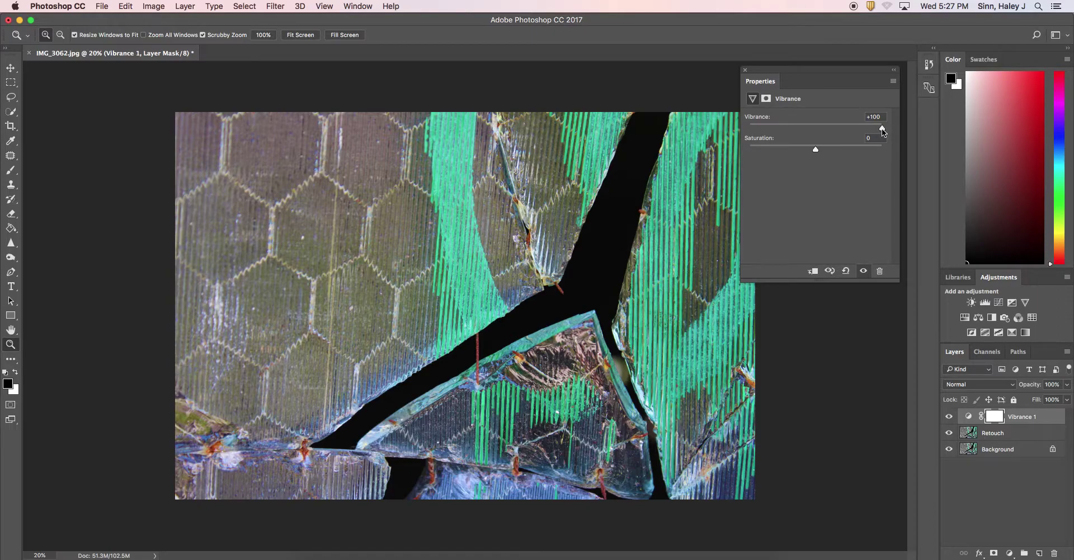
{"action": "left_click_drag", "start_coordinate": [882, 127], "coordinate": [770, 129]}
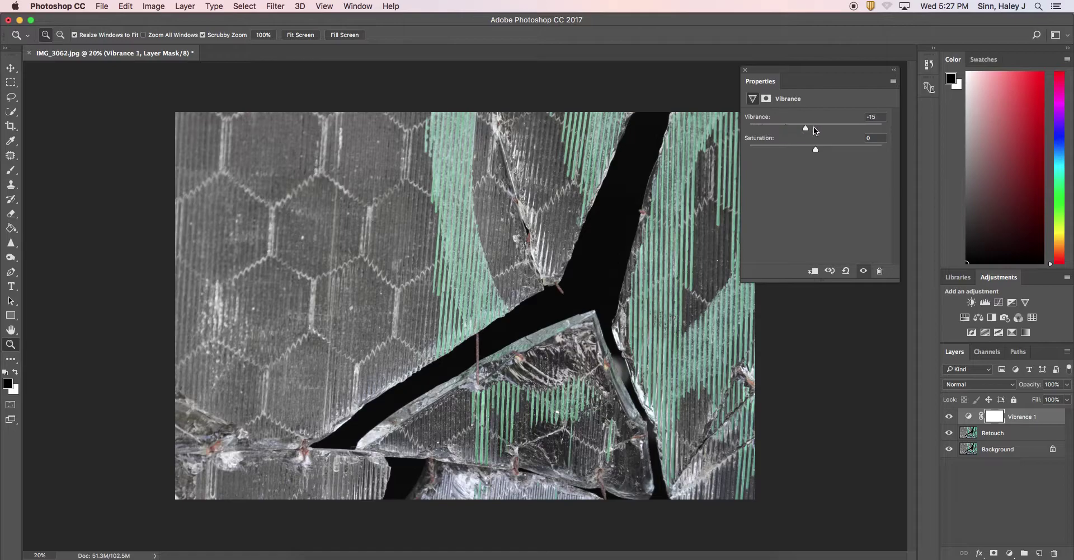
{"action": "left_click_drag", "start_coordinate": [875, 130], "coordinate": [879, 131]}
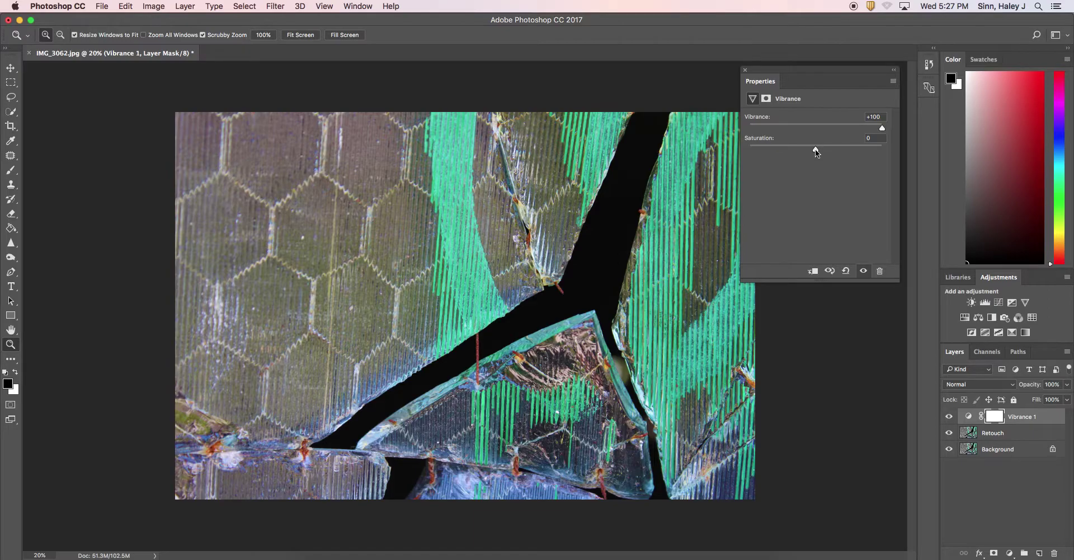
- Try saturation values of +100, -100 and +8 on the Vibrance layer, and delete the layer
{"action": "left_click_drag", "start_coordinate": [814, 149], "coordinate": [870, 150]}
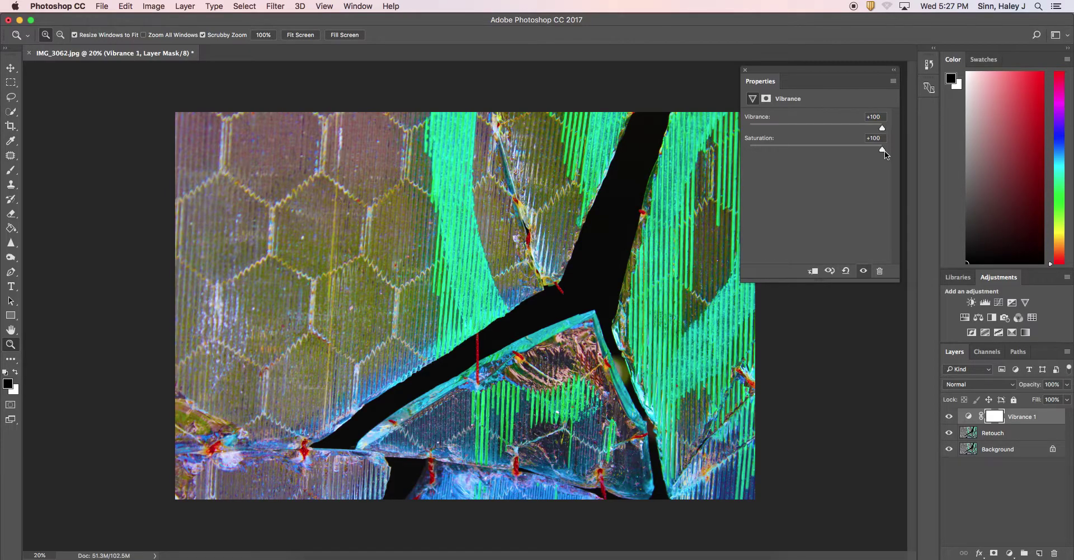
{"action": "left_click_drag", "start_coordinate": [884, 151], "coordinate": [748, 154]}
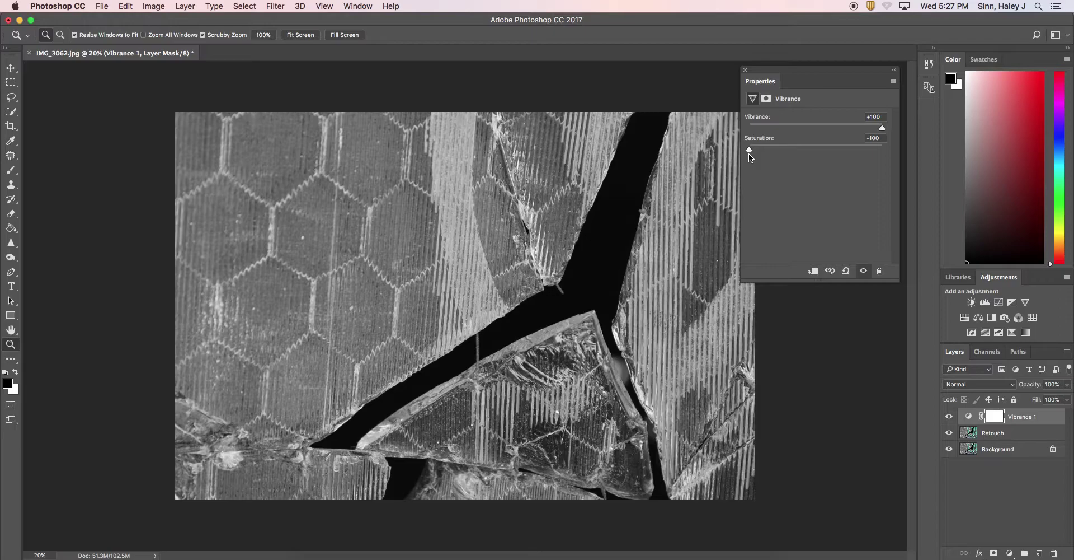
{"action": "left_click_drag", "start_coordinate": [750, 157], "coordinate": [764, 158]}
{"action": "left_click_drag", "start_coordinate": [794, 153], "coordinate": [821, 154]}
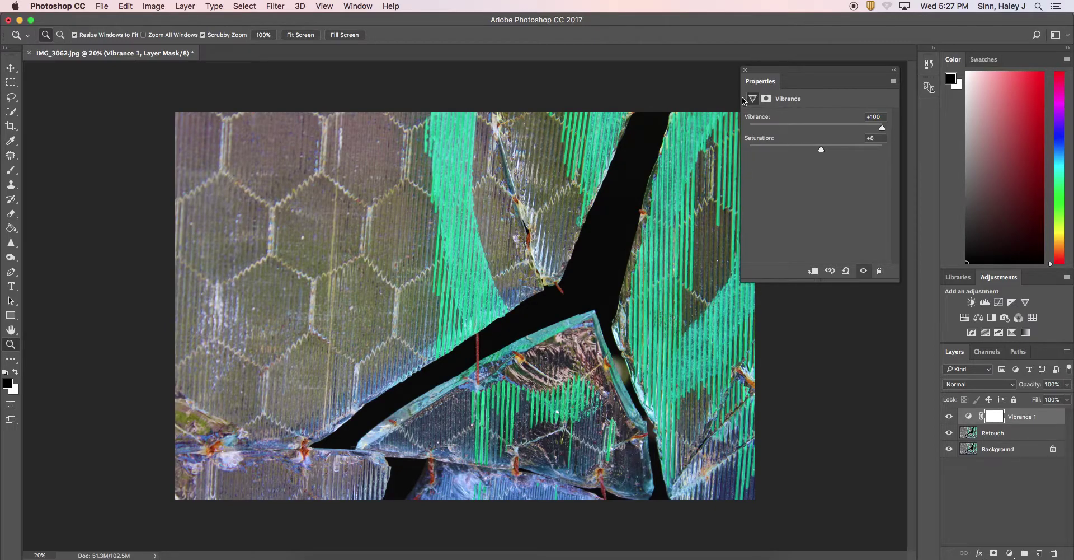
{"action": "left_click", "coordinate": [745, 69]}
{"action": "left_click_drag", "start_coordinate": [1042, 416], "coordinate": [1054, 553]}
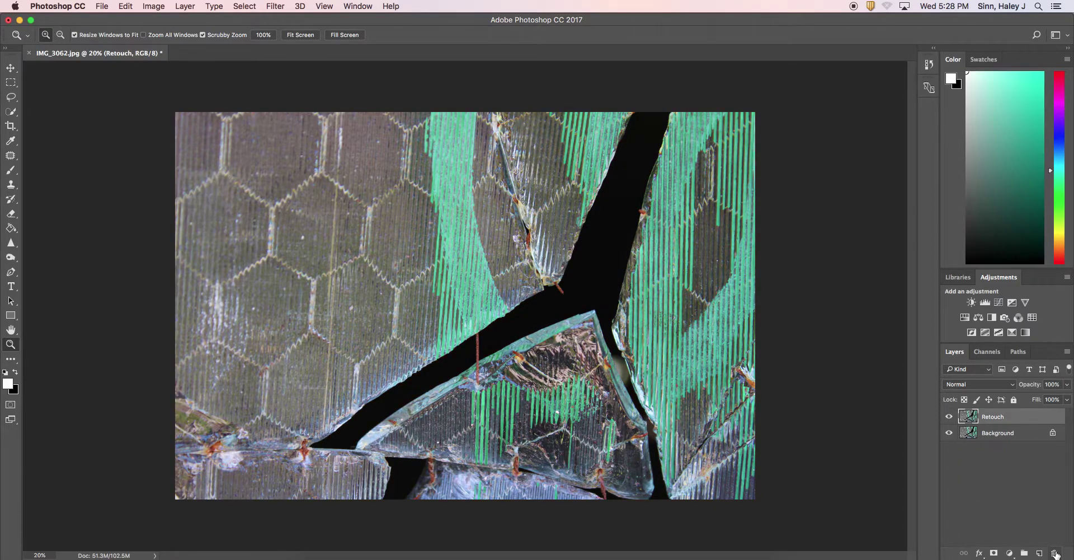
- Add a Hue/Saturation adjustment layer and try its hue, saturation and lightness, returning each to 0
{"action": "left_click", "coordinate": [965, 317]}
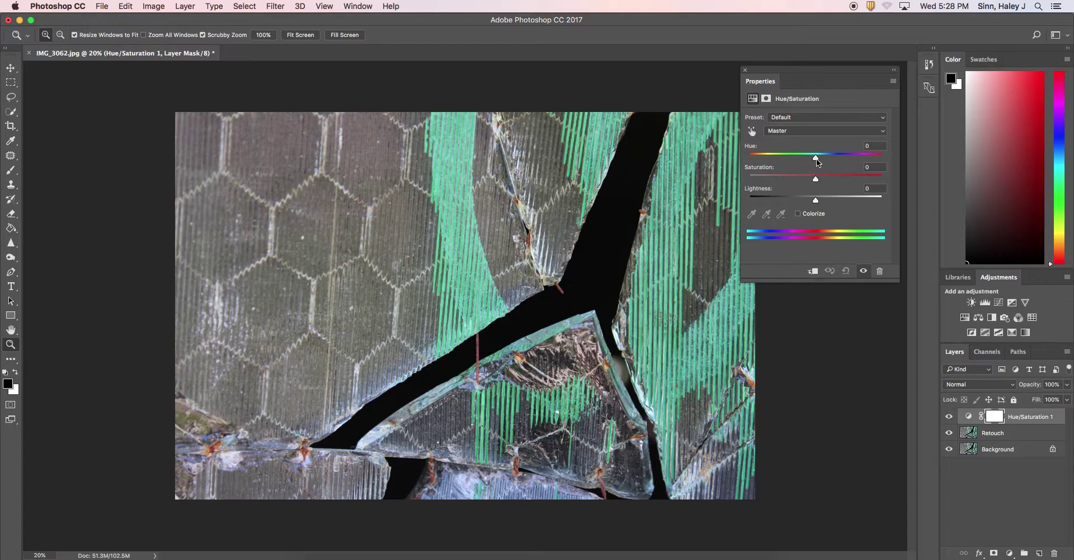
{"action": "mouse_move", "coordinate": [816, 159]}
{"action": "left_mouse_down"}
{"action": "mouse_move", "coordinate": [743, 162]}
{"action": "mouse_move", "coordinate": [860, 165]}
{"action": "mouse_move", "coordinate": [799, 165]}
{"action": "mouse_move", "coordinate": [817, 167]}
{"action": "left_mouse_up"}
{"action": "mouse_move", "coordinate": [816, 180]}
{"action": "left_mouse_down"}
{"action": "mouse_move", "coordinate": [865, 183]}
{"action": "mouse_move", "coordinate": [779, 179]}
{"action": "mouse_move", "coordinate": [813, 179]}
{"action": "left_mouse_up"}
{"action": "mouse_move", "coordinate": [818, 200]}
{"action": "left_mouse_down"}
{"action": "mouse_move", "coordinate": [840, 199]}
{"action": "mouse_move", "coordinate": [794, 199]}
{"action": "mouse_move", "coordinate": [816, 200]}
{"action": "left_mouse_up"}
- View the Hue/Saturation presets, try the Colorize option, and delete the Hue/Saturation layer
{"action": "left_click", "coordinate": [794, 117]}
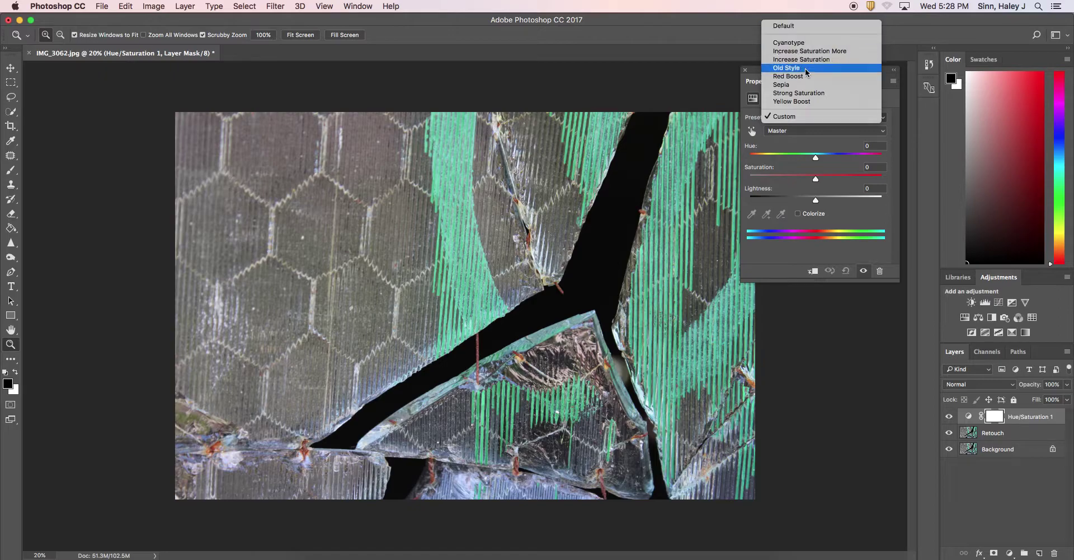
{"action": "left_click", "coordinate": [883, 134]}
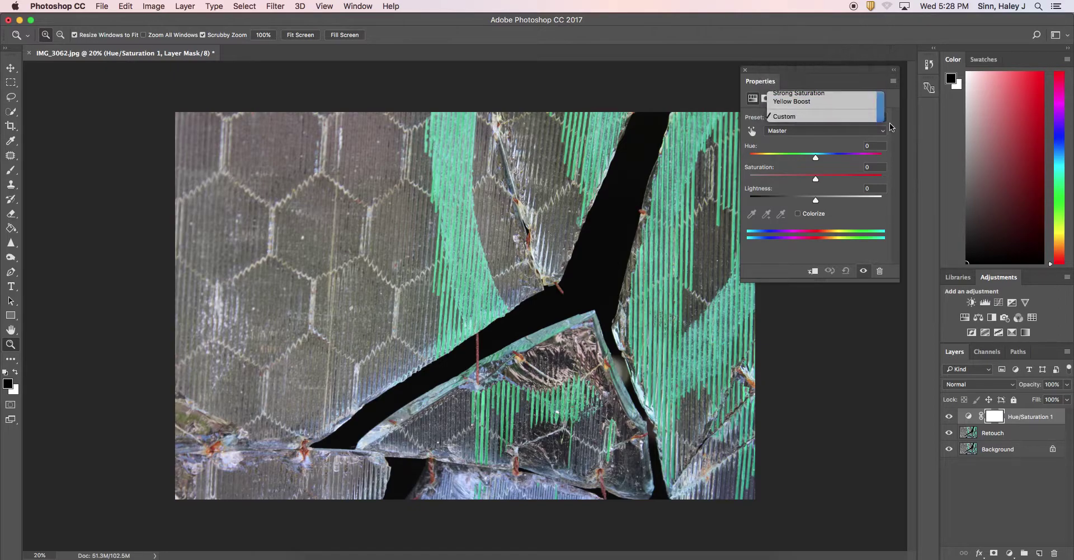
{"action": "left_click", "coordinate": [798, 214]}
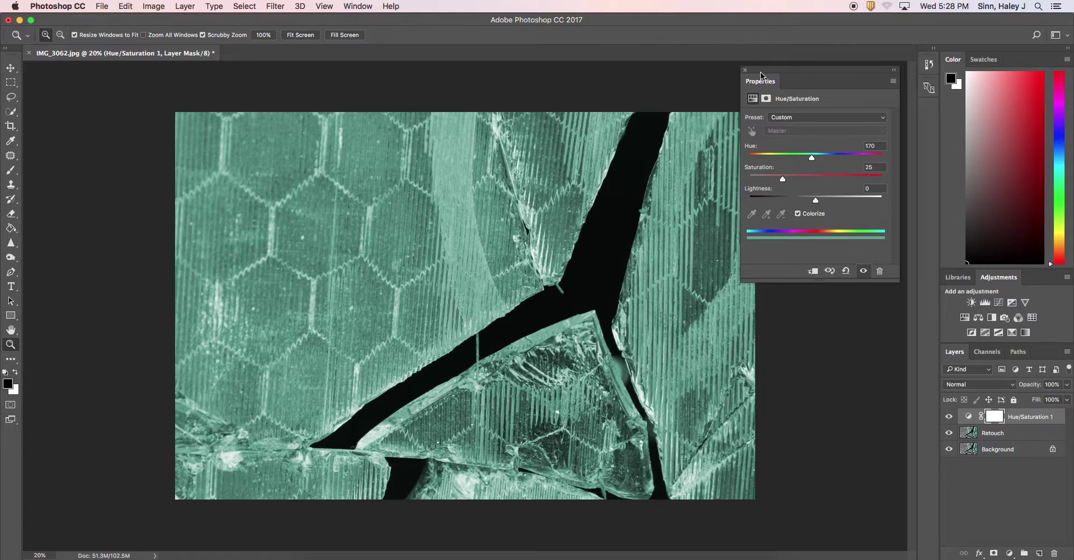
{"action": "left_click_drag", "start_coordinate": [1026, 421], "coordinate": [1055, 552]}
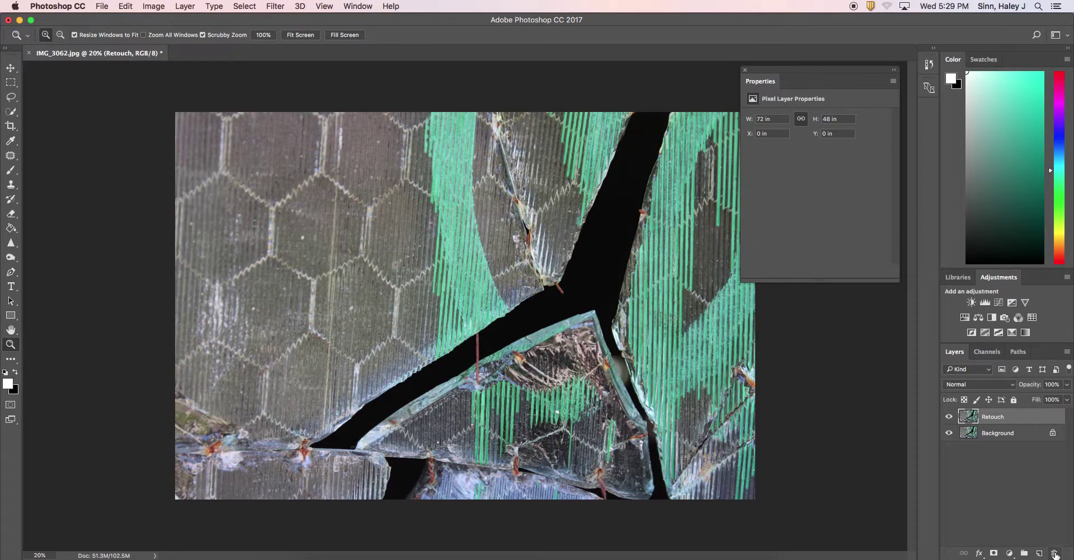
- Add a Color Balance adjustment layer and try the midtones' Cyan–Red balance at -53, bringing it back to +1
{"action": "left_click", "coordinate": [981, 319]}
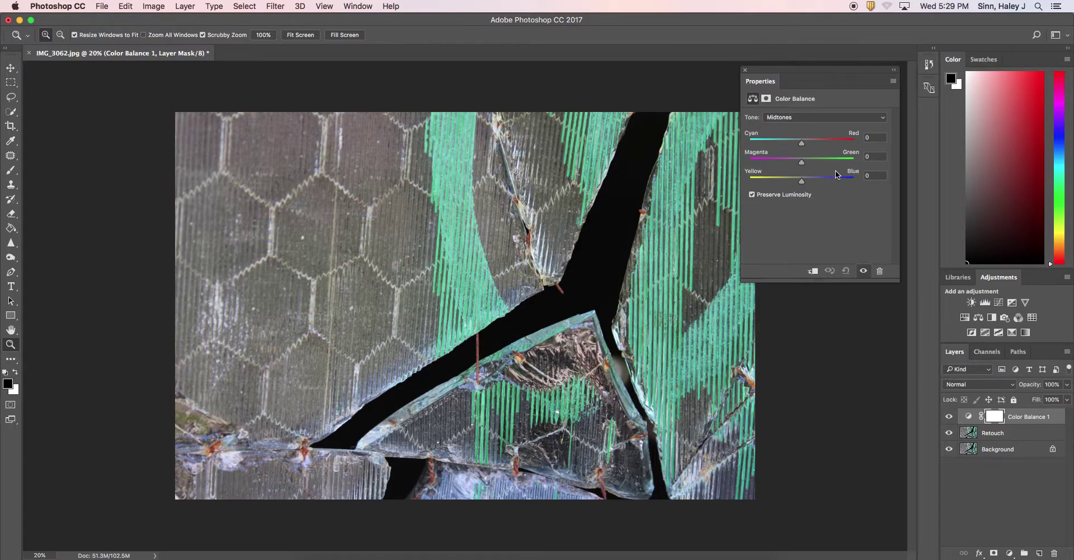
{"action": "left_click", "coordinate": [840, 118]}
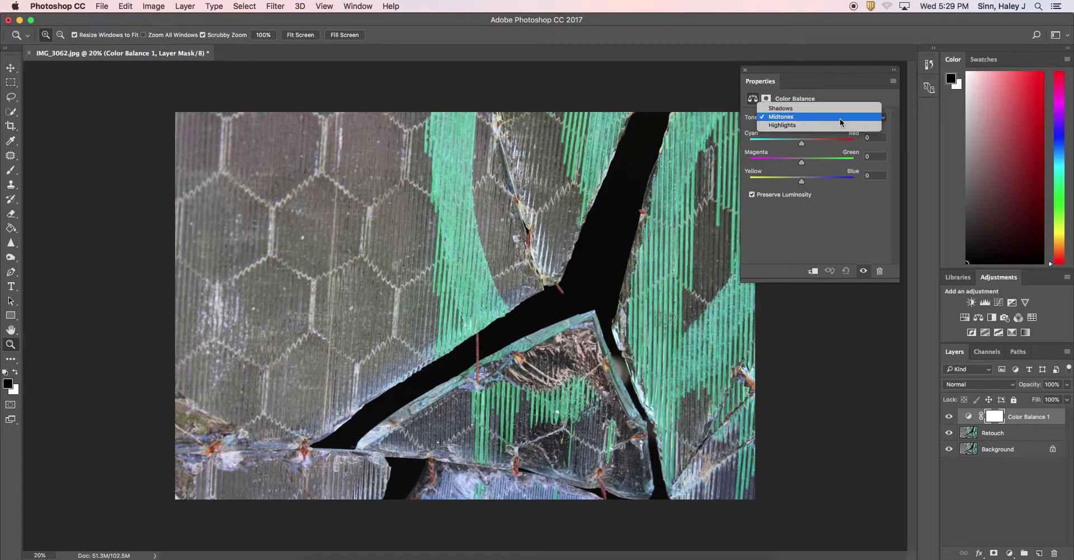
{"action": "left_click", "coordinate": [788, 117]}
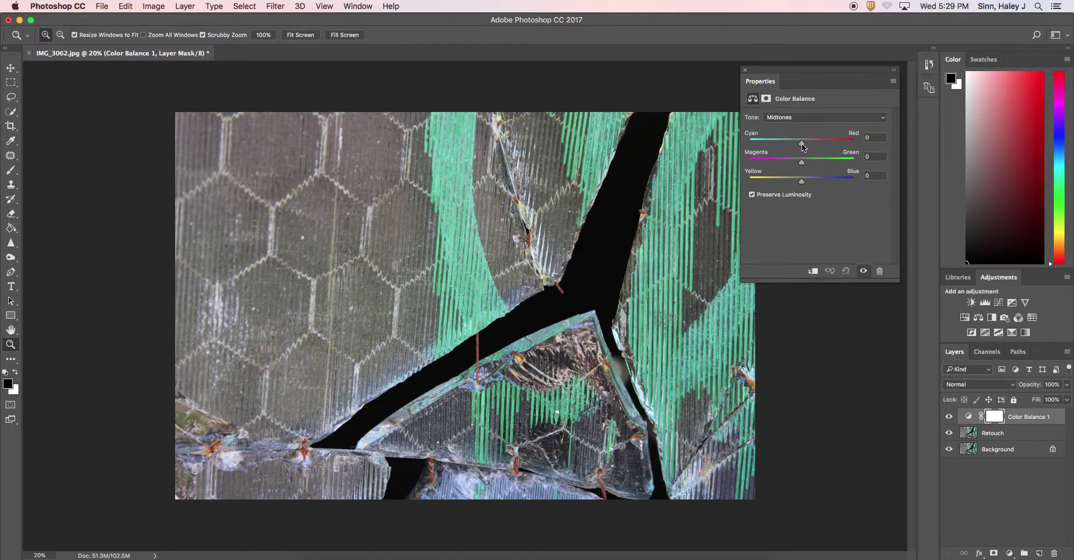
{"action": "left_click_drag", "start_coordinate": [798, 144], "coordinate": [784, 145]}
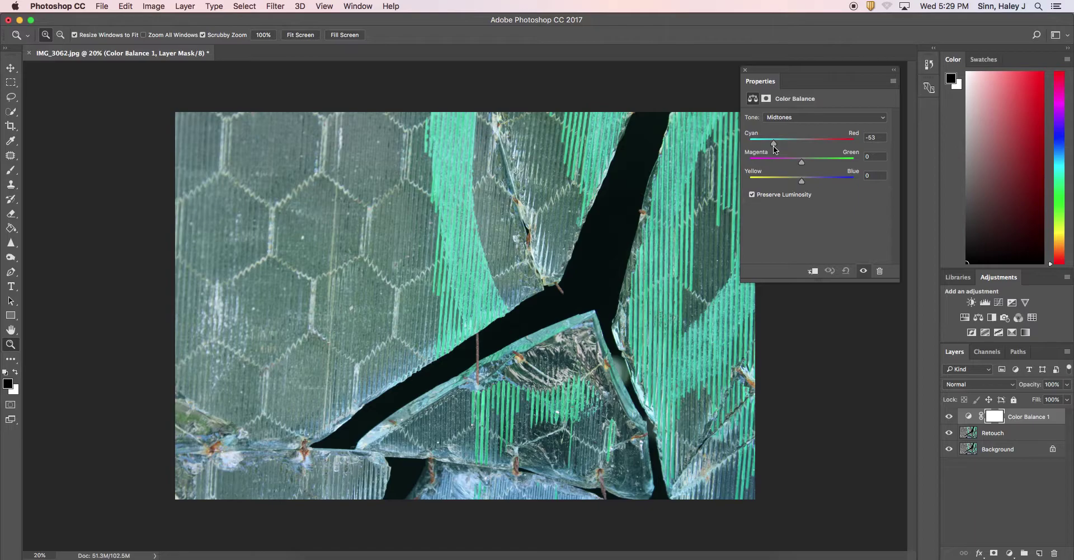
{"action": "left_click_drag", "start_coordinate": [773, 145], "coordinate": [802, 146]}
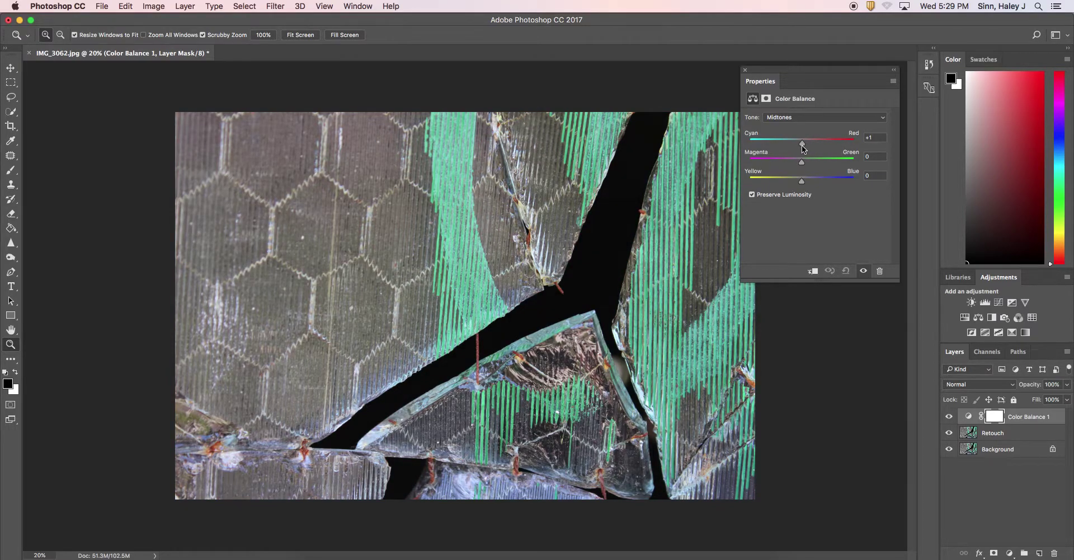
- Try the shadows' Cyan–Red balance at +81, return it to 0, and delete the Color Balance layer
{"action": "left_click", "coordinate": [801, 116]}
{"action": "left_click", "coordinate": [800, 110]}
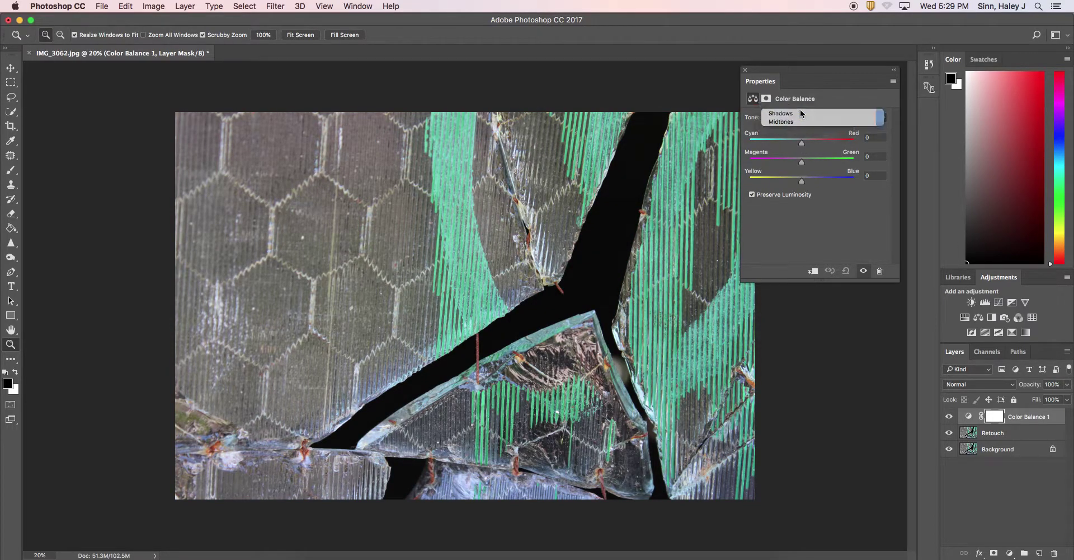
{"action": "left_click_drag", "start_coordinate": [803, 145], "coordinate": [844, 147]}
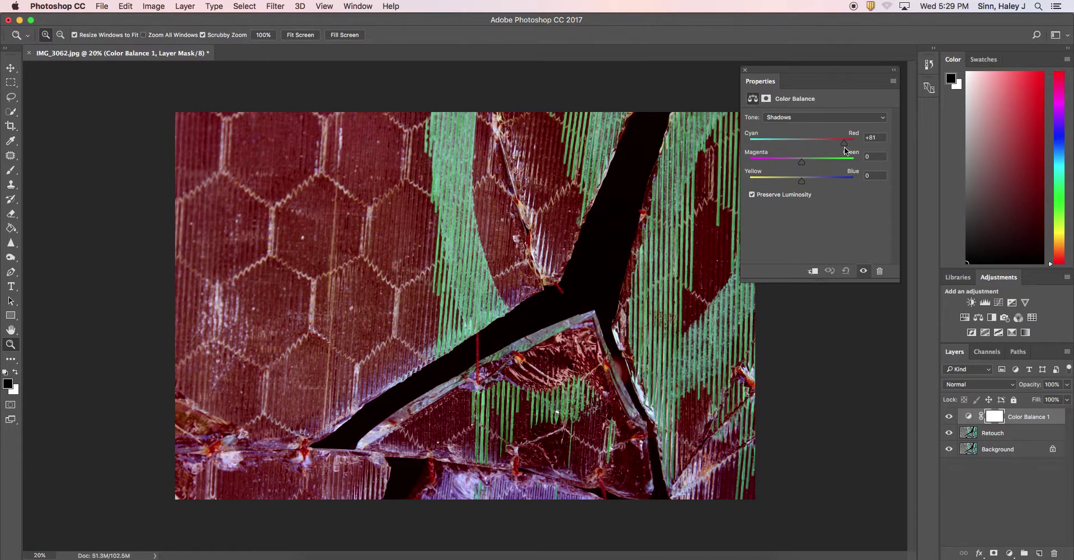
{"action": "left_click_drag", "start_coordinate": [845, 146], "coordinate": [801, 146]}
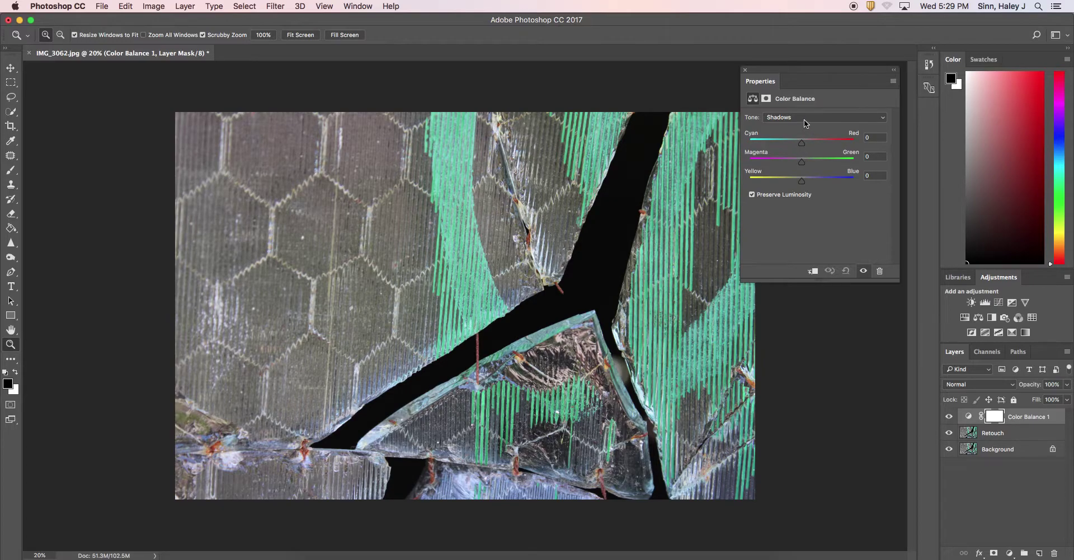
{"action": "left_click", "coordinate": [803, 119]}
{"action": "left_click", "coordinate": [808, 118]}
{"action": "left_click", "coordinate": [808, 119]}
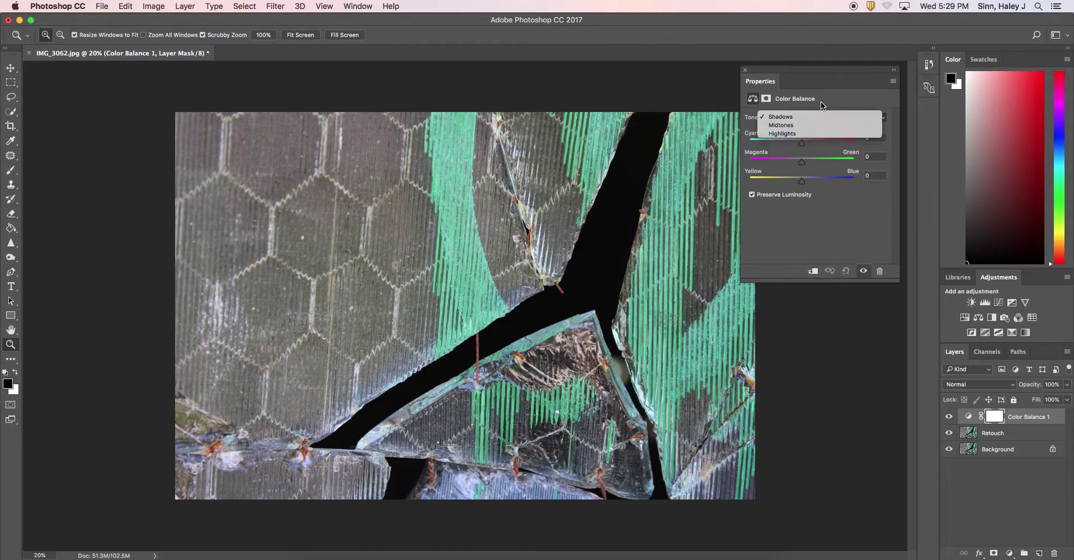
{"action": "left_click", "coordinate": [820, 102]}
{"action": "left_click_drag", "start_coordinate": [1036, 424], "coordinate": [1055, 554]}
- Add a Black & White adjustment layer, try Reds -7, Yellows 210 and Greens 191, and apply the Auto mix
{"action": "left_click", "coordinate": [992, 317]}
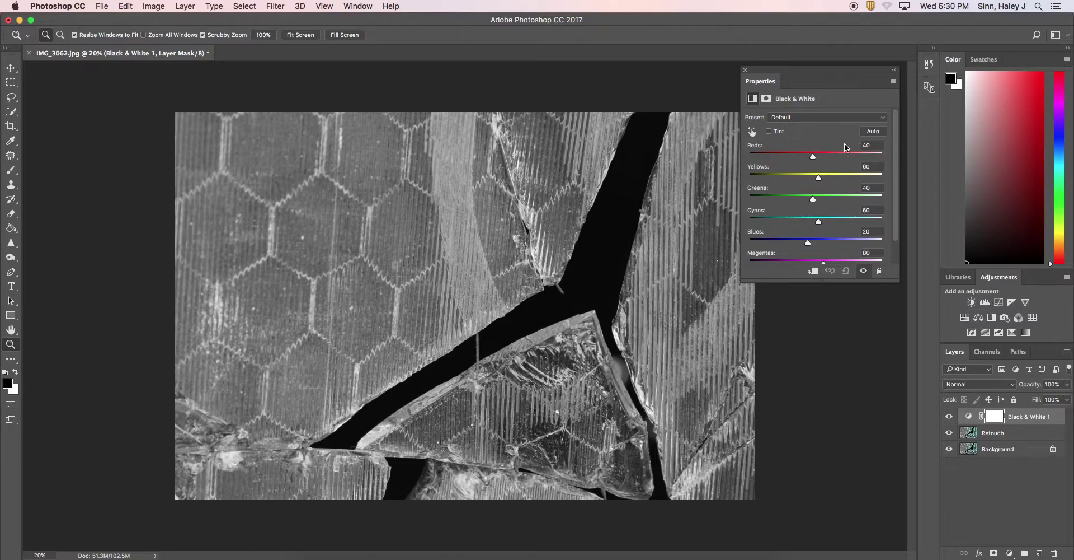
{"action": "mouse_move", "coordinate": [814, 161]}
{"action": "left_mouse_down"}
{"action": "mouse_move", "coordinate": [787, 160]}
{"action": "mouse_move", "coordinate": [826, 161]}
{"action": "mouse_move", "coordinate": [779, 161]}
{"action": "mouse_move", "coordinate": [812, 160]}
{"action": "mouse_move", "coordinate": [803, 161]}
{"action": "left_mouse_up"}
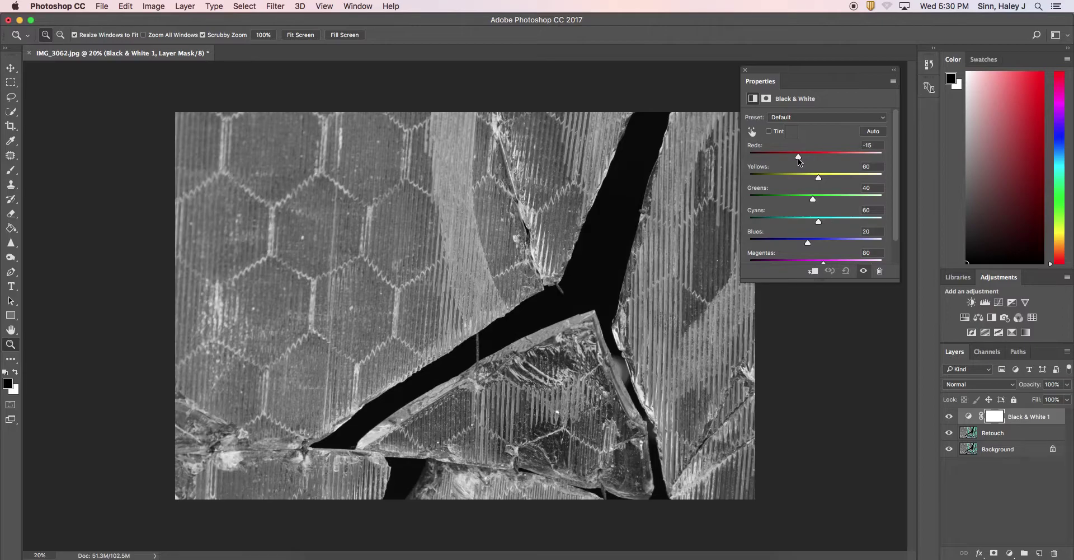
{"action": "left_click_drag", "start_coordinate": [798, 158], "coordinate": [847, 202]}
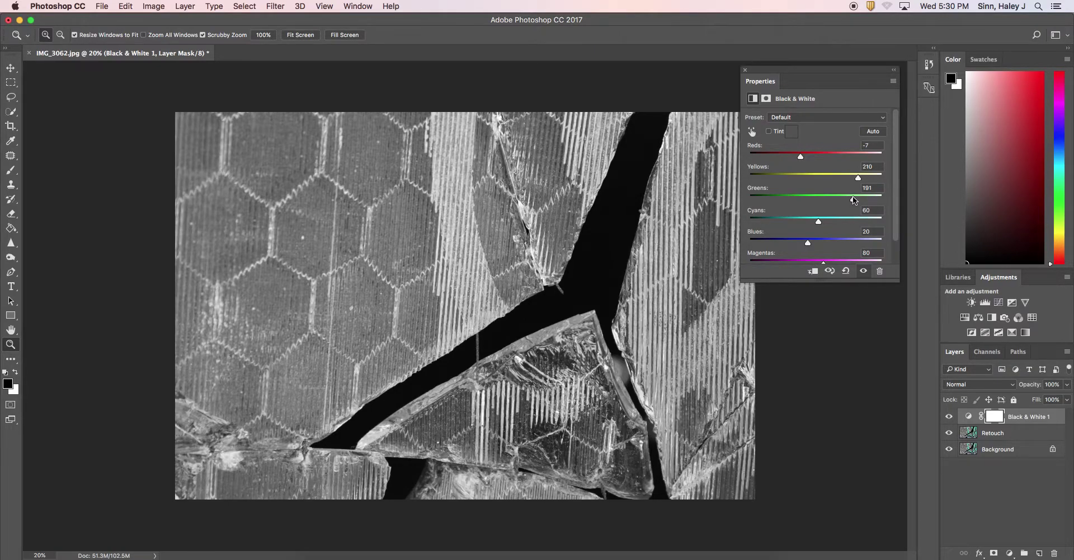
{"action": "left_click", "coordinate": [873, 132]}
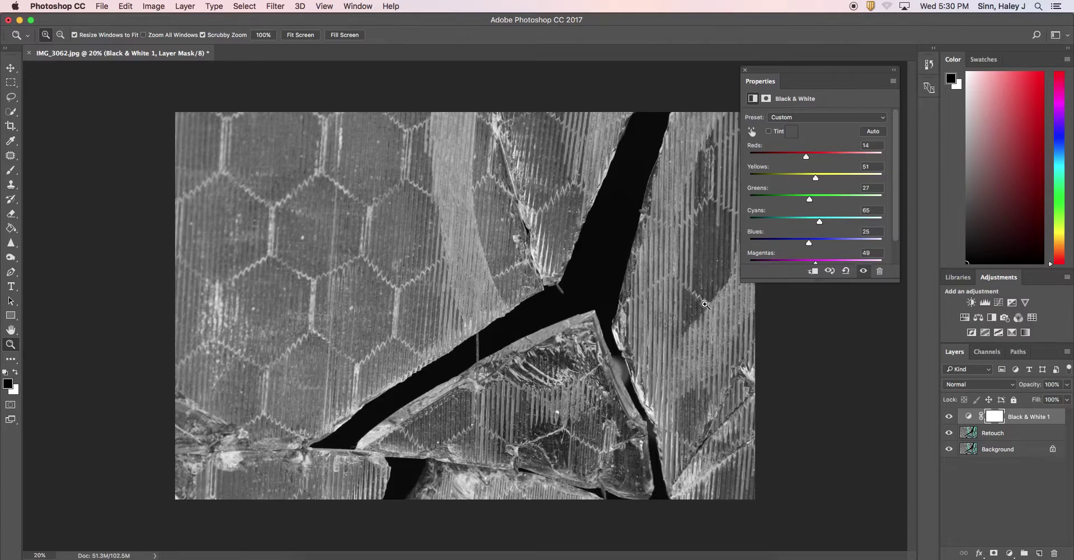
- View the available Black & White presets and delete the Black & White layer
{"action": "left_click", "coordinate": [827, 117]}
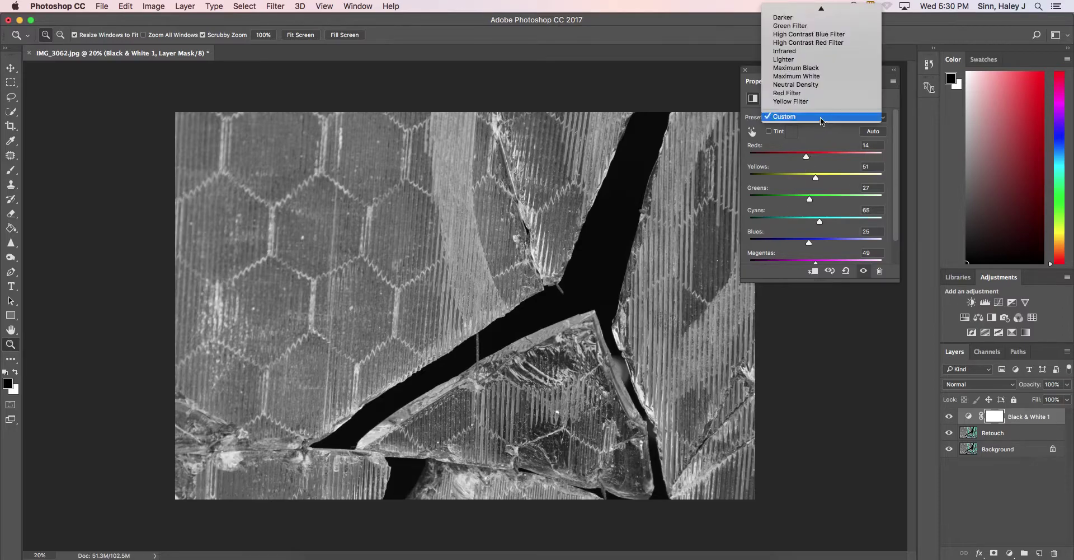
{"action": "mouse_move", "coordinate": [821, 8]}
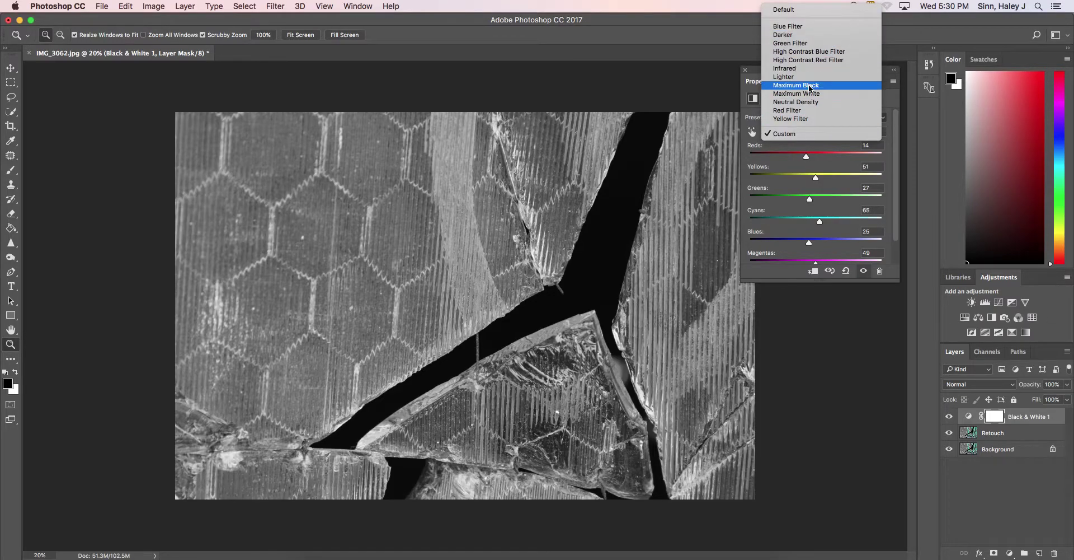
{"action": "left_click", "coordinate": [894, 116]}
{"action": "mouse_move", "coordinate": [1028, 423]}
{"action": "left_mouse_down"}
{"action": "mouse_move", "coordinate": [1021, 459]}
{"action": "mouse_move", "coordinate": [1041, 548]}
{"action": "mouse_move", "coordinate": [1054, 553]}
{"action": "left_mouse_up"}
- Add a Photo Filter adjustment layer and try Warming Filter (LBA) and Warming Filter (81) with a changed density
{"action": "left_click", "coordinate": [1005, 318]}
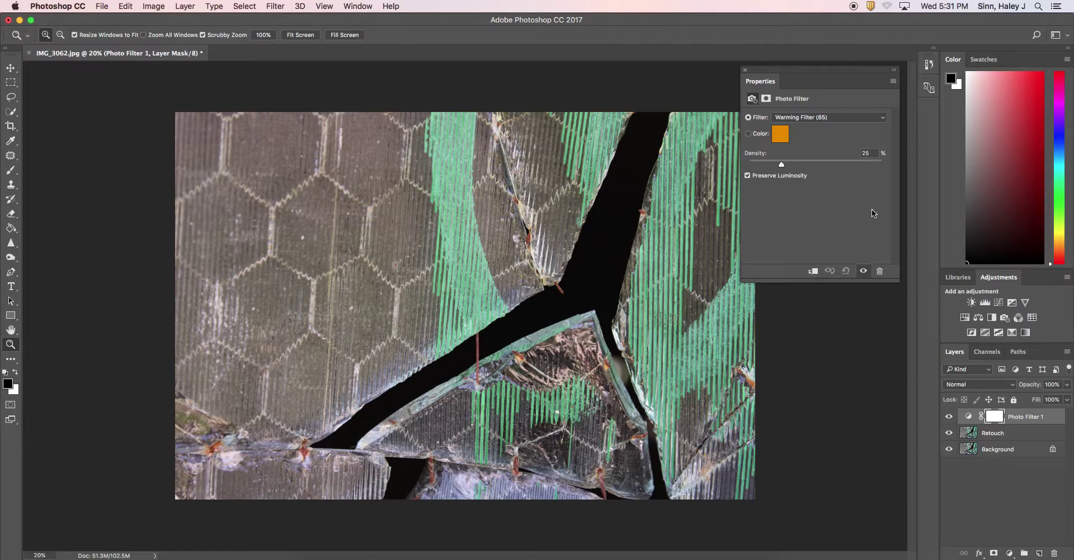
{"action": "left_click", "coordinate": [850, 120]}
{"action": "left_click", "coordinate": [827, 121]}
{"action": "left_click", "coordinate": [827, 120]}
{"action": "left_click", "coordinate": [821, 125]}
{"action": "left_click", "coordinate": [820, 117]}
{"action": "left_click", "coordinate": [820, 125]}
{"action": "left_click_drag", "start_coordinate": [797, 166], "coordinate": [766, 164]}
- Try Cooling Filter (80) at densities of 4% and 45%, and delete the Photo Filter layer
{"action": "left_click", "coordinate": [811, 117]}
{"action": "left_click", "coordinate": [810, 125]}
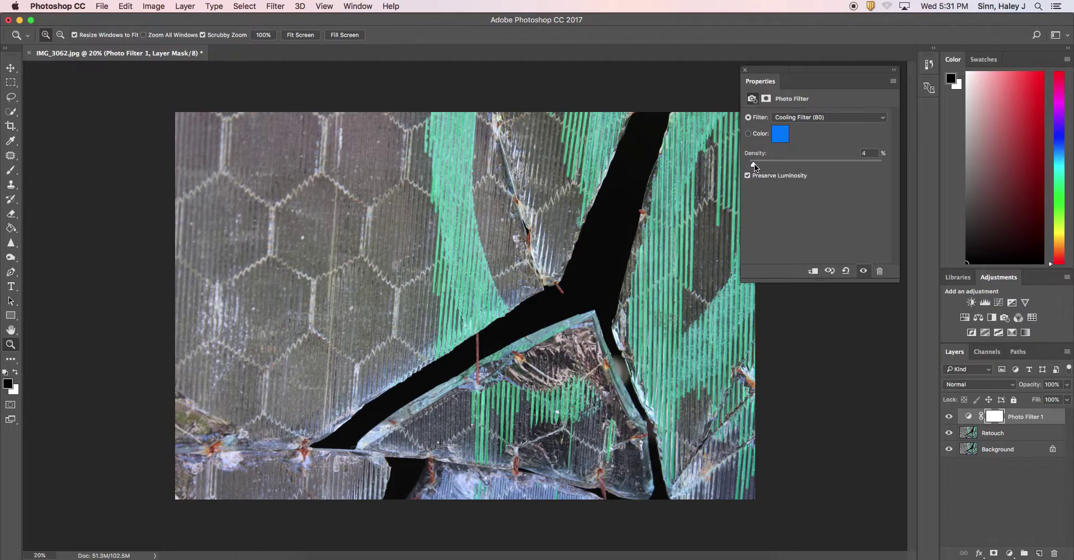
{"action": "left_click_drag", "start_coordinate": [753, 162], "coordinate": [834, 167]}
{"action": "left_click", "coordinate": [827, 117]}
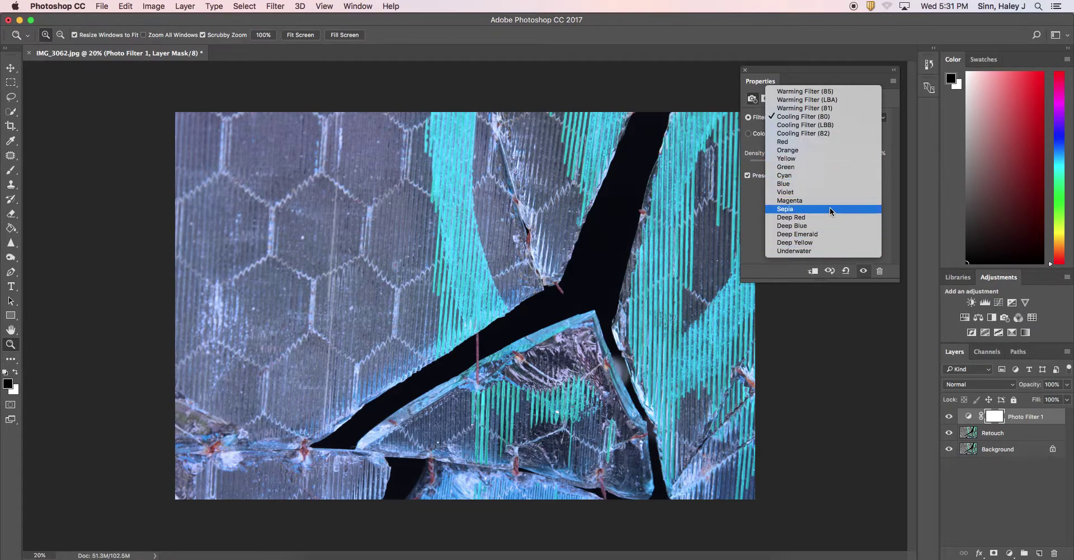
{"action": "left_click", "coordinate": [809, 73]}
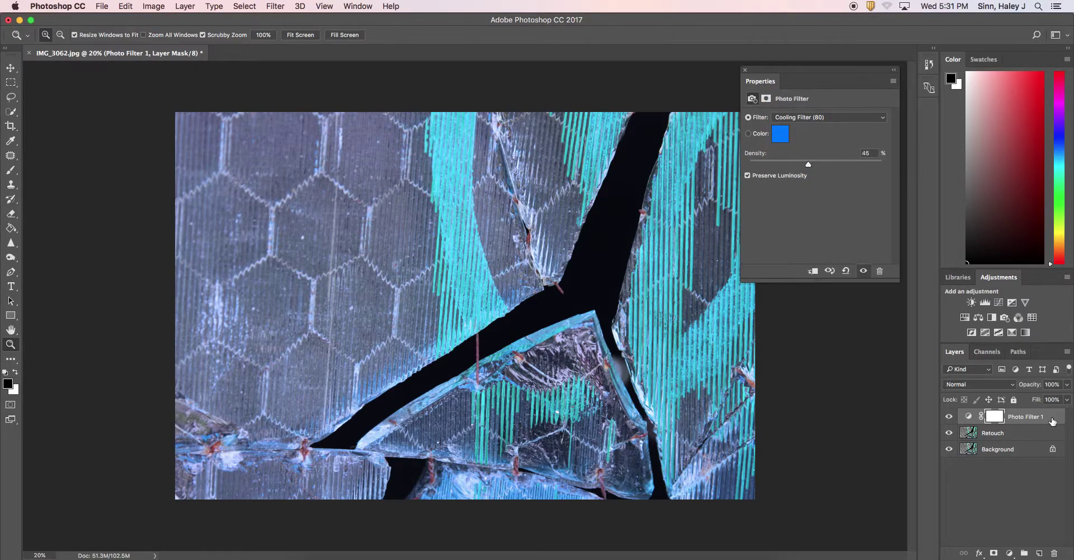
{"action": "mouse_move", "coordinate": [1052, 421]}
{"action": "left_mouse_down"}
{"action": "mouse_move", "coordinate": [1007, 454]}
{"action": "mouse_move", "coordinate": [1054, 553]}
{"action": "left_mouse_up"}
- Add a Channel Mixer adjustment layer above the Retouch layer and try shifting the red and green amounts of the Red output channel
{"action": "left_click", "coordinate": [1018, 317]}
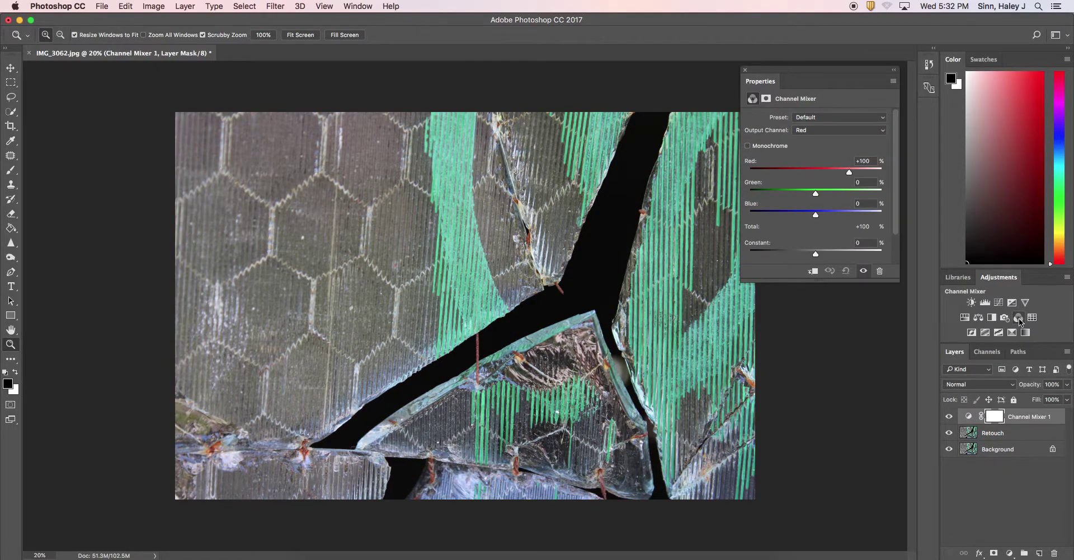
{"action": "mouse_move", "coordinate": [847, 173]}
{"action": "left_mouse_down"}
{"action": "mouse_move", "coordinate": [830, 173]}
{"action": "mouse_move", "coordinate": [868, 173]}
{"action": "mouse_move", "coordinate": [859, 174]}
{"action": "left_mouse_up"}
{"action": "mouse_move", "coordinate": [817, 193]}
{"action": "left_mouse_down"}
{"action": "mouse_move", "coordinate": [832, 193]}
{"action": "mouse_move", "coordinate": [799, 192]}
{"action": "mouse_move", "coordinate": [814, 193]}
{"action": "left_mouse_up"}
- Make the Channel Mixer monochrome, try Red at about +69%, and delete the Channel Mixer layer
{"action": "left_click", "coordinate": [748, 146]}
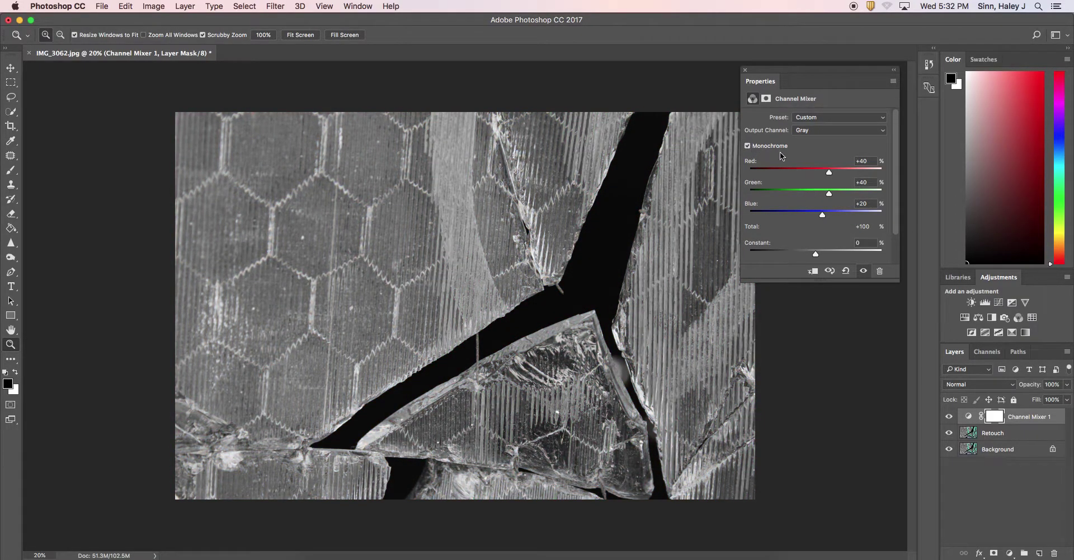
{"action": "mouse_move", "coordinate": [830, 172]}
{"action": "left_mouse_down"}
{"action": "mouse_move", "coordinate": [814, 172]}
{"action": "mouse_move", "coordinate": [841, 170]}
{"action": "left_mouse_up"}
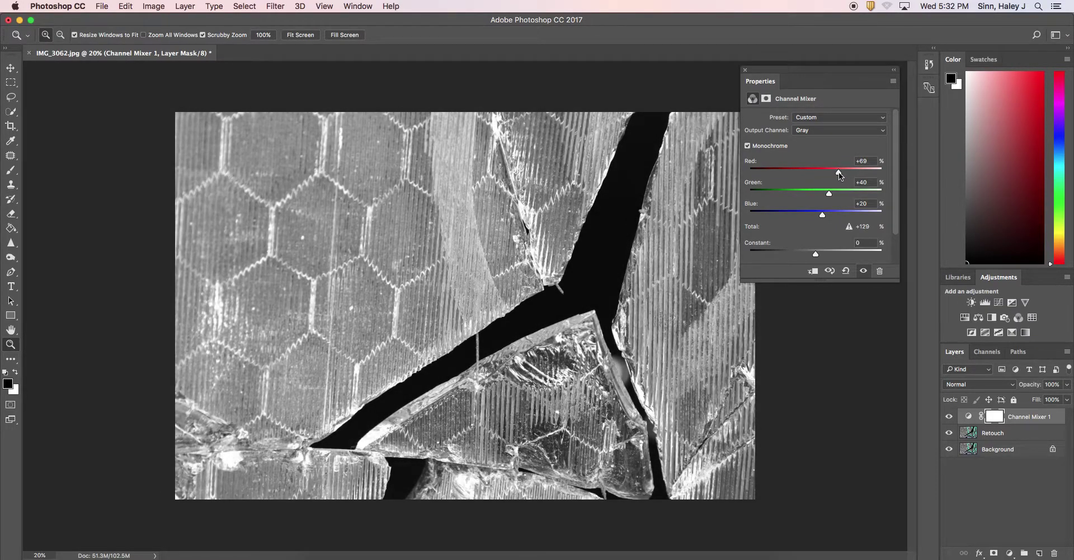
{"action": "mouse_move", "coordinate": [895, 185]}
{"action": "left_mouse_down"}
{"action": "mouse_move", "coordinate": [894, 214]}
{"action": "mouse_move", "coordinate": [900, 165]}
{"action": "left_mouse_up"}
{"action": "left_click_drag", "start_coordinate": [1031, 421], "coordinate": [1054, 550]}
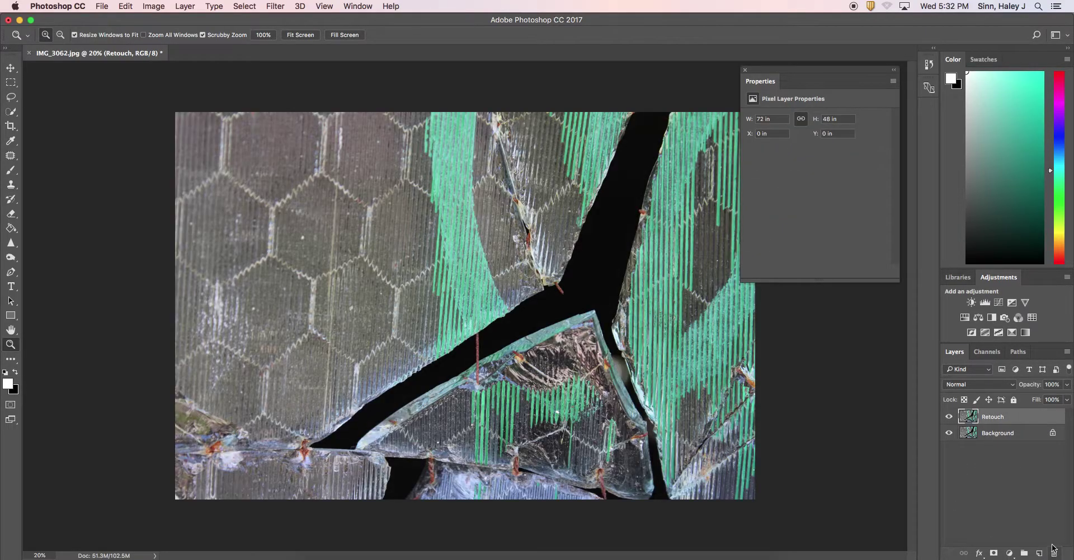
- Add a Color Lookup adjustment layer and try the 3D LUTs Candlelight.CUBE, DropBlues.3DL and EdgyAmber.3DL
{"action": "left_click", "coordinate": [1032, 318]}
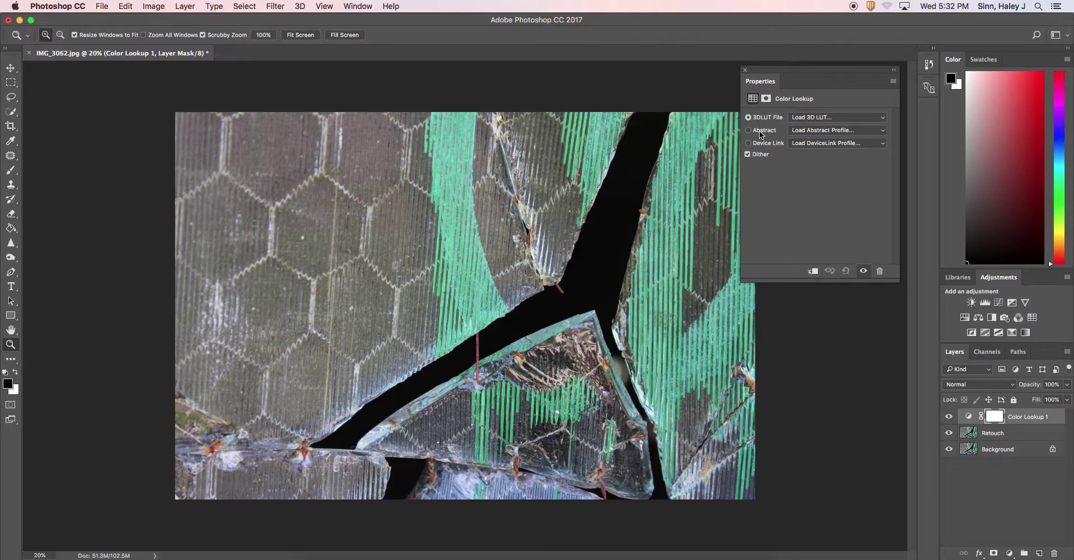
{"action": "left_click", "coordinate": [857, 118]}
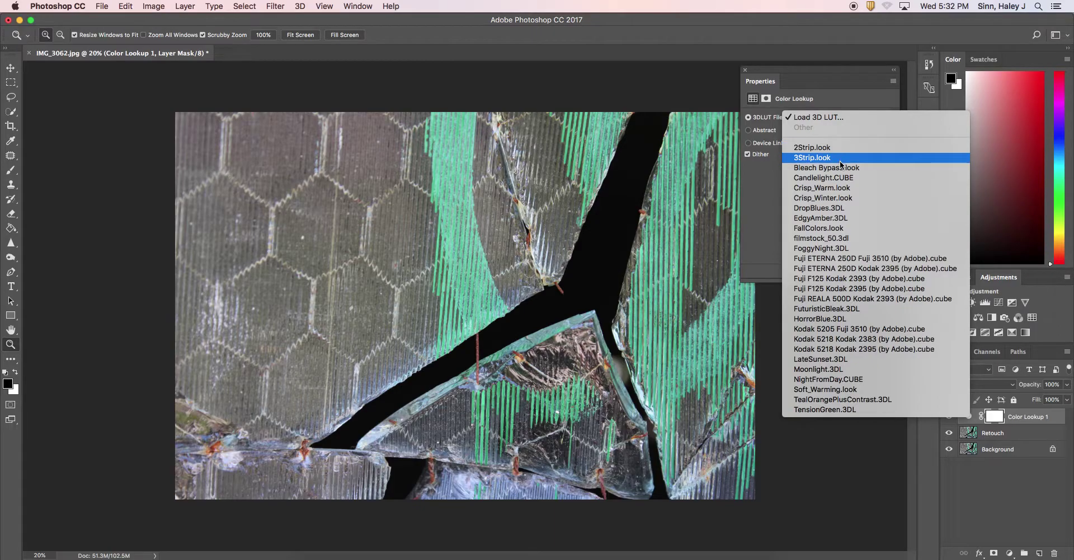
{"action": "left_click", "coordinate": [850, 178]}
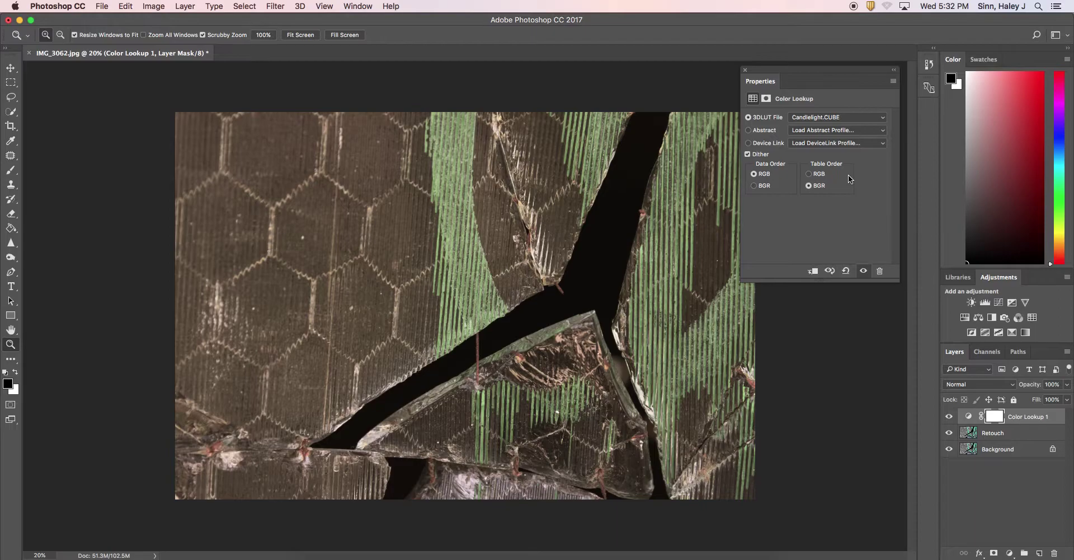
{"action": "left_click", "coordinate": [837, 118]}
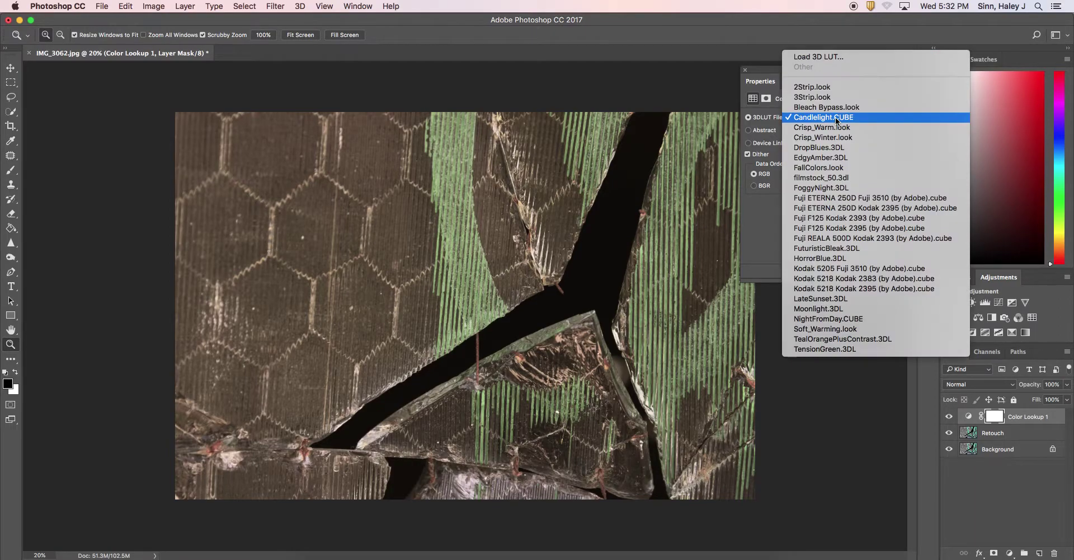
{"action": "left_click", "coordinate": [832, 147]}
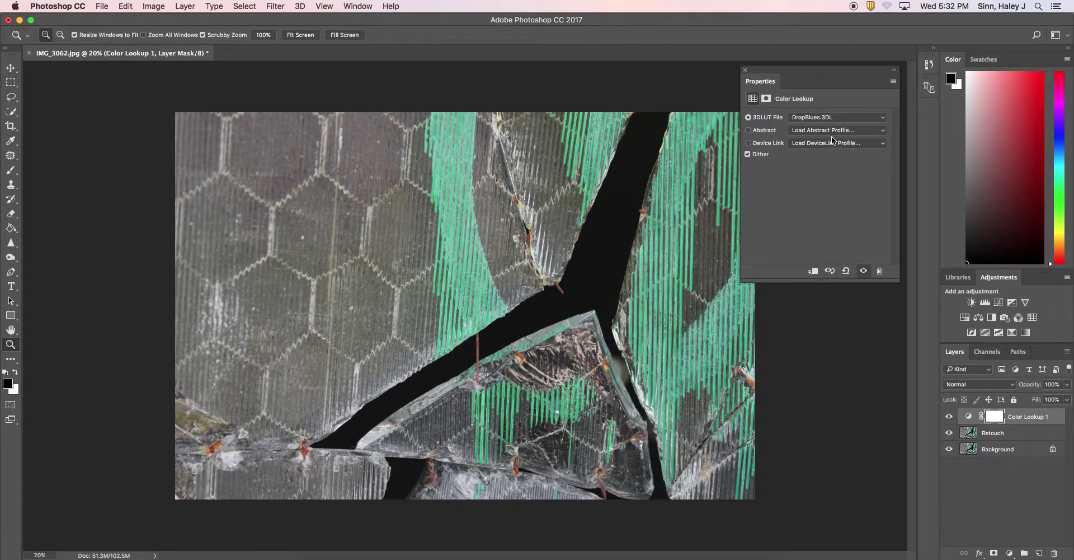
{"action": "left_click", "coordinate": [832, 117]}
{"action": "left_click", "coordinate": [832, 128]}
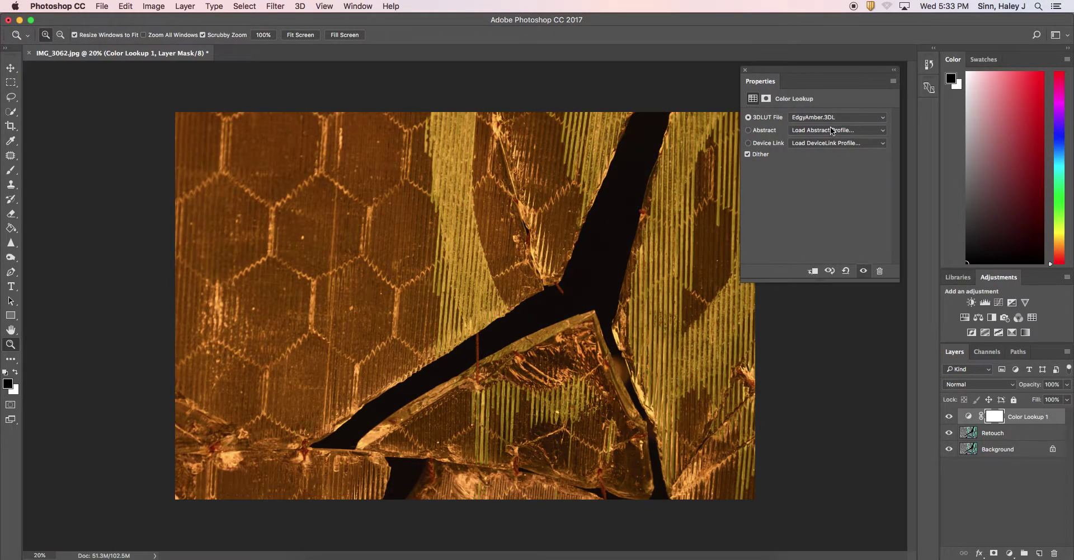
- Try the FallColors.look, filmstock_50.3dl and FoggyNight.3DL 3D LUTs on the Color Lookup layer
{"action": "left_click", "coordinate": [829, 117]}
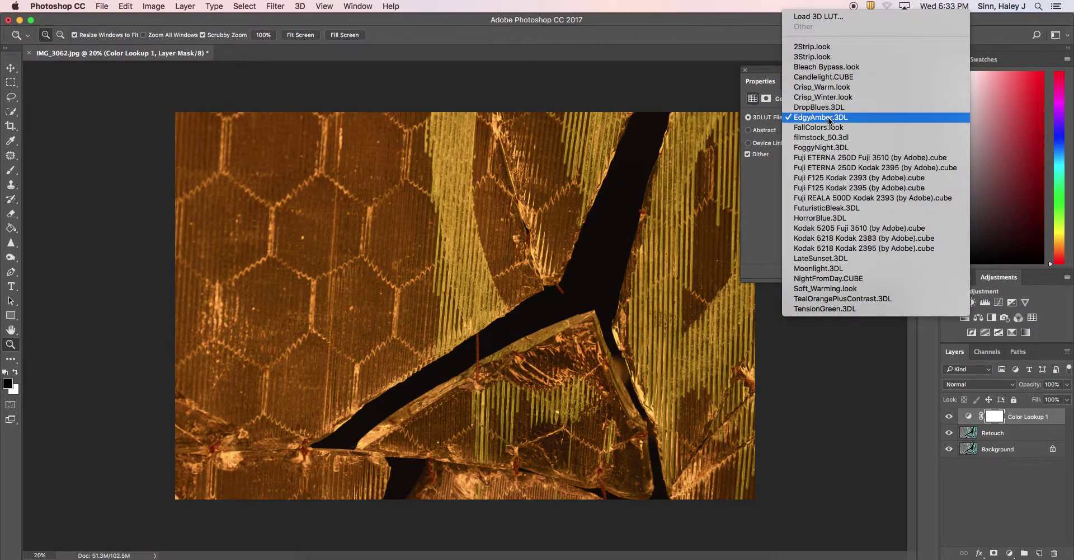
{"action": "left_click", "coordinate": [829, 129]}
{"action": "left_click", "coordinate": [823, 117]}
{"action": "left_click", "coordinate": [821, 127]}
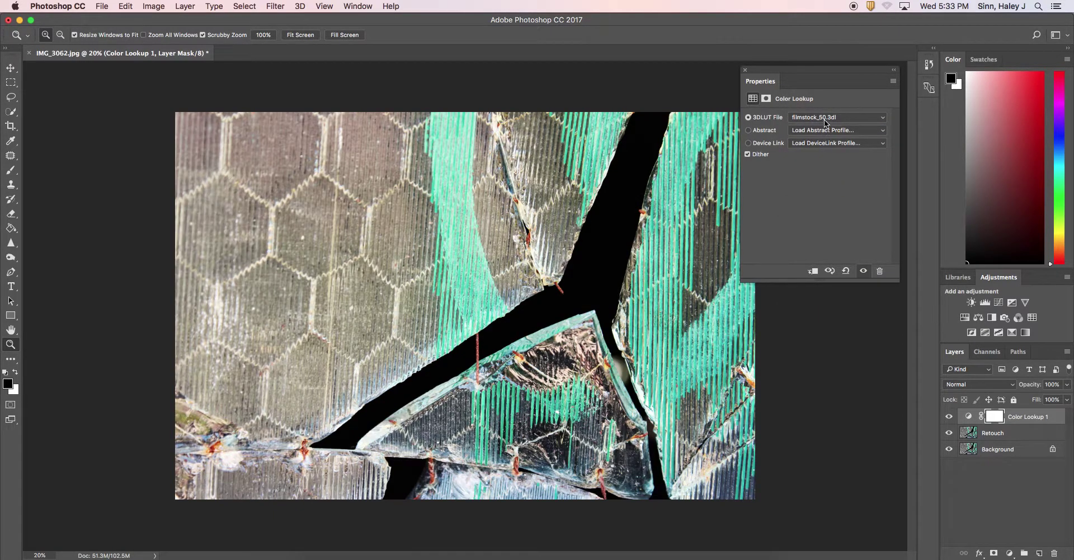
{"action": "left_click", "coordinate": [826, 118]}
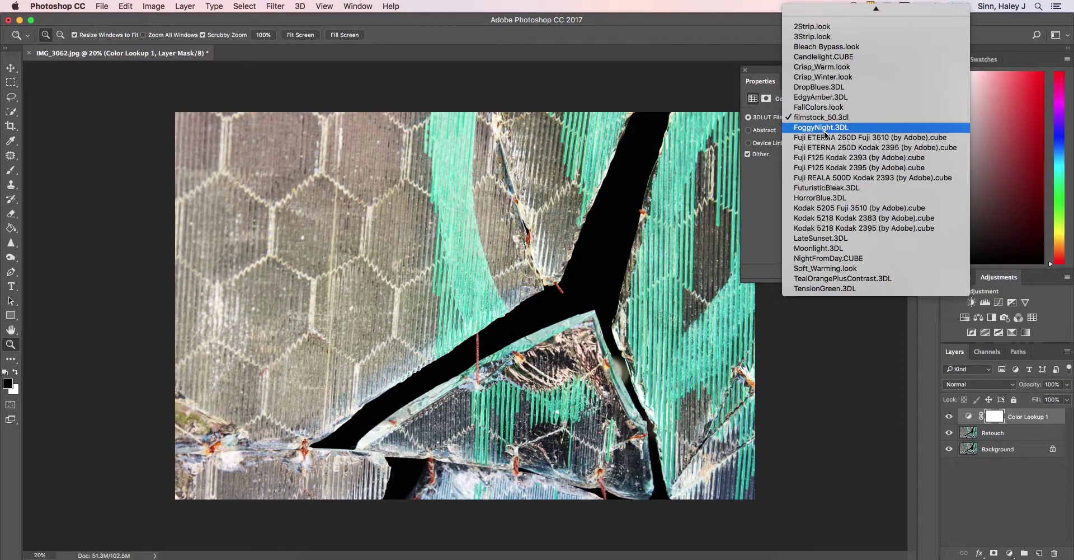
{"action": "left_click", "coordinate": [828, 130]}
- Try the 3D LUTs Fuji ETERNA 250D Fuji 3510, Fuji ETERNA 250D Kodak 2395 and Fuji F125 Kodak 2393 on the Color Lookup layer
{"action": "left_click", "coordinate": [826, 118]}
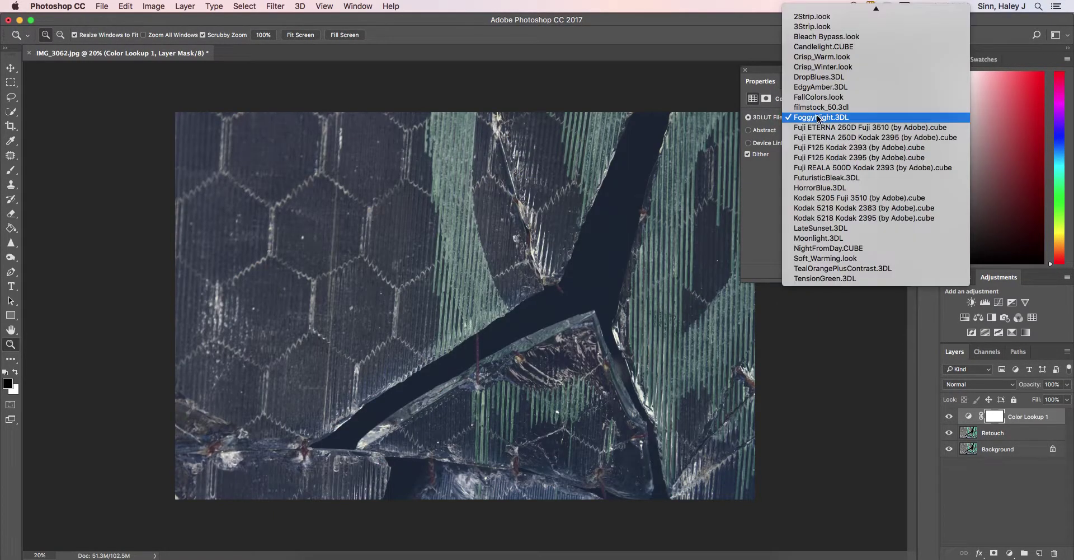
{"action": "left_click", "coordinate": [821, 126]}
{"action": "left_click", "coordinate": [821, 119]}
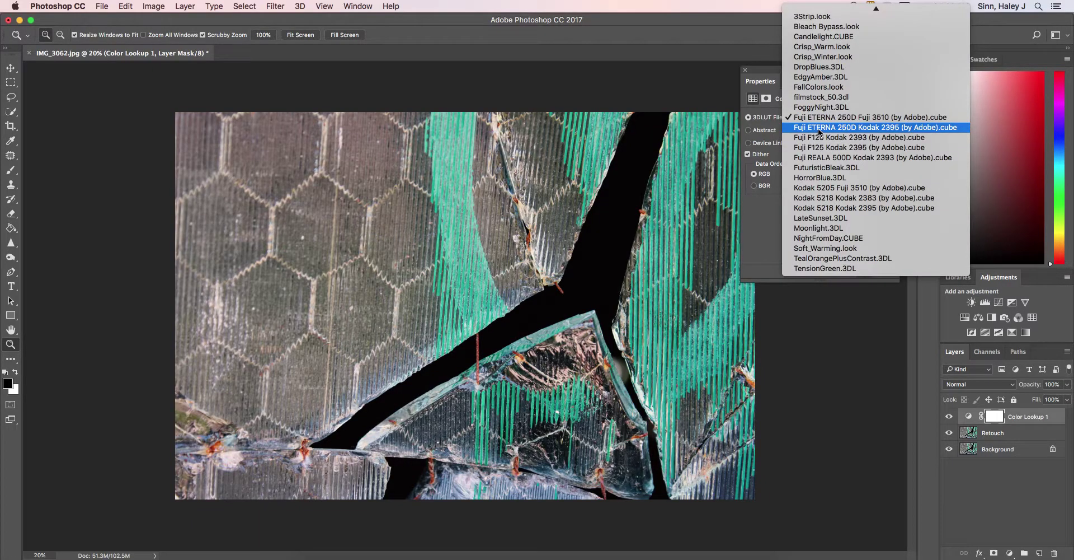
{"action": "left_click", "coordinate": [818, 128]}
{"action": "left_click", "coordinate": [817, 118]}
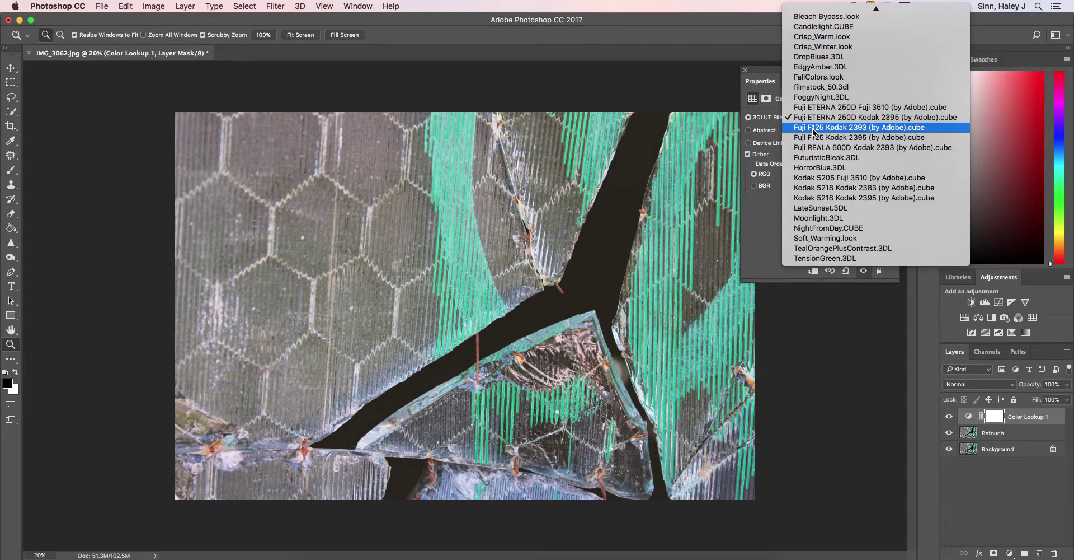
{"action": "left_click", "coordinate": [815, 128]}
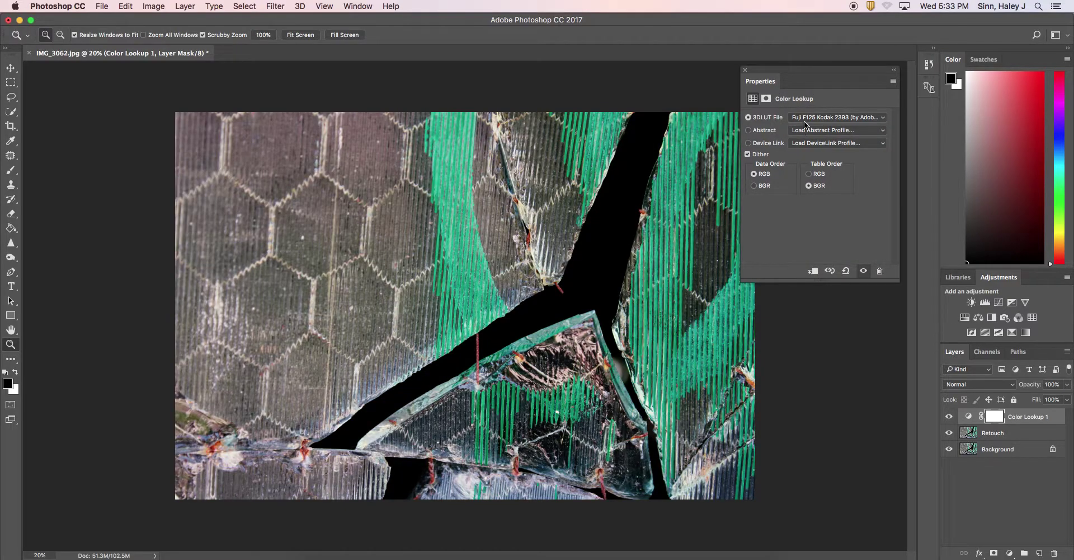
- Try the Fuji F125 Kodak 2395, Fuji REALA 500D Kodak 2393 and Kodak 5205 Fuji 3510 LUTs, and delete the Color Lookup layer
{"action": "left_click", "coordinate": [808, 120]}
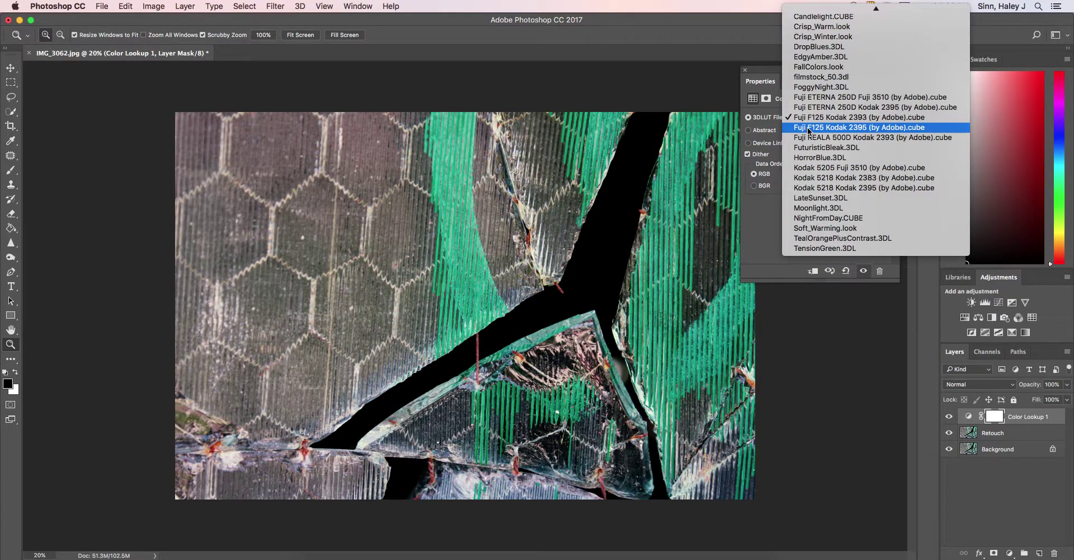
{"action": "left_click", "coordinate": [808, 128]}
{"action": "left_click", "coordinate": [808, 119]}
{"action": "left_click", "coordinate": [811, 129]}
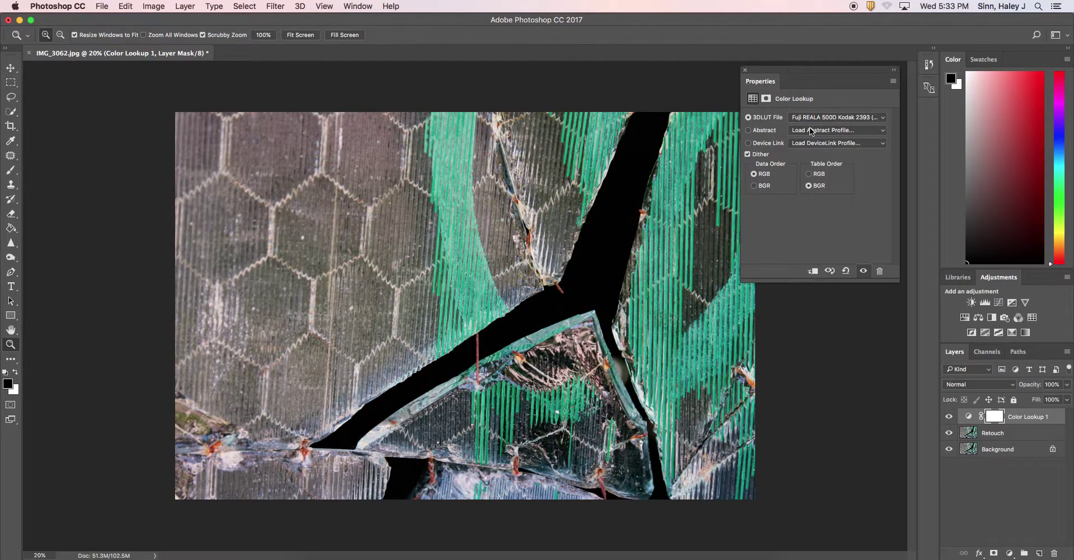
{"action": "left_click", "coordinate": [809, 119]}
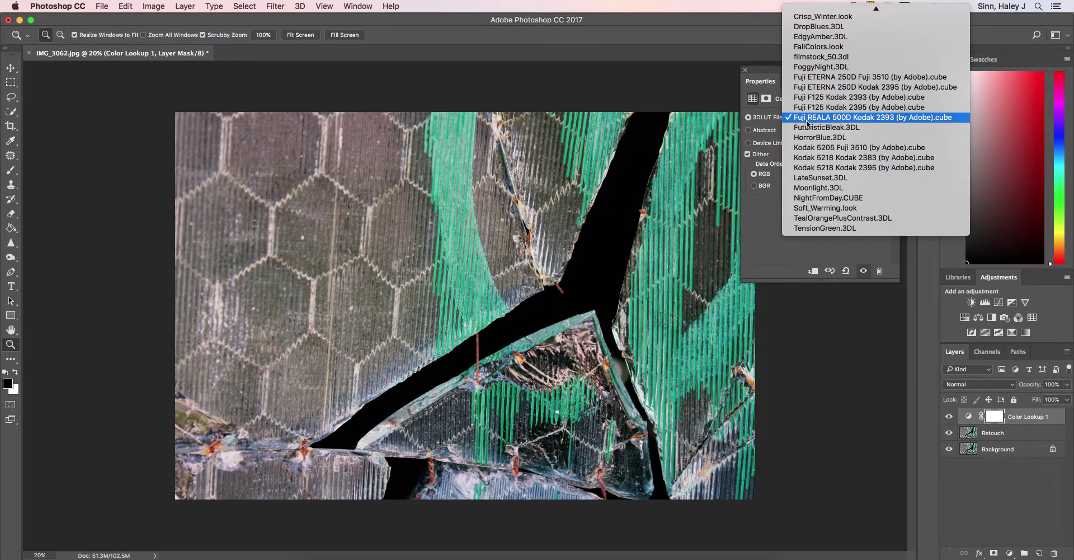
{"action": "left_click", "coordinate": [808, 148]}
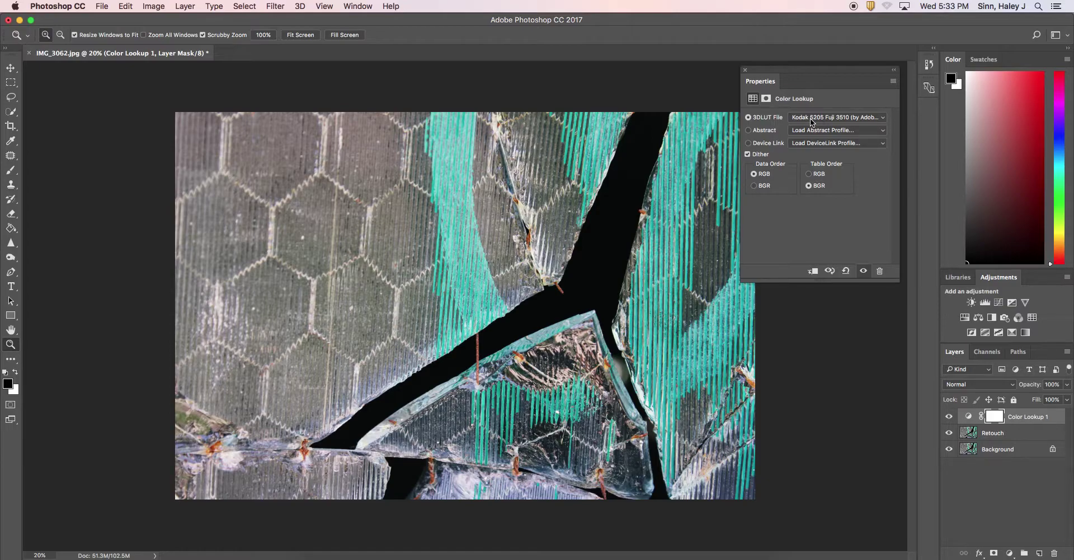
{"action": "left_click_drag", "start_coordinate": [1054, 422], "coordinate": [1052, 553]}
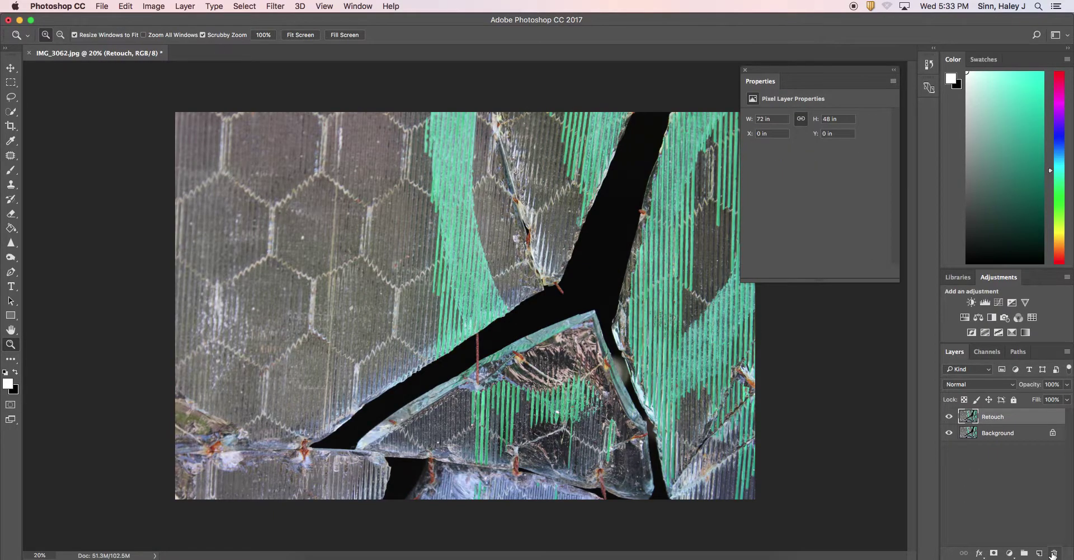
- Add an Invert adjustment layer above the Retouch layer to preview the inverted colors, and delete it
{"action": "left_click", "coordinate": [972, 332]}
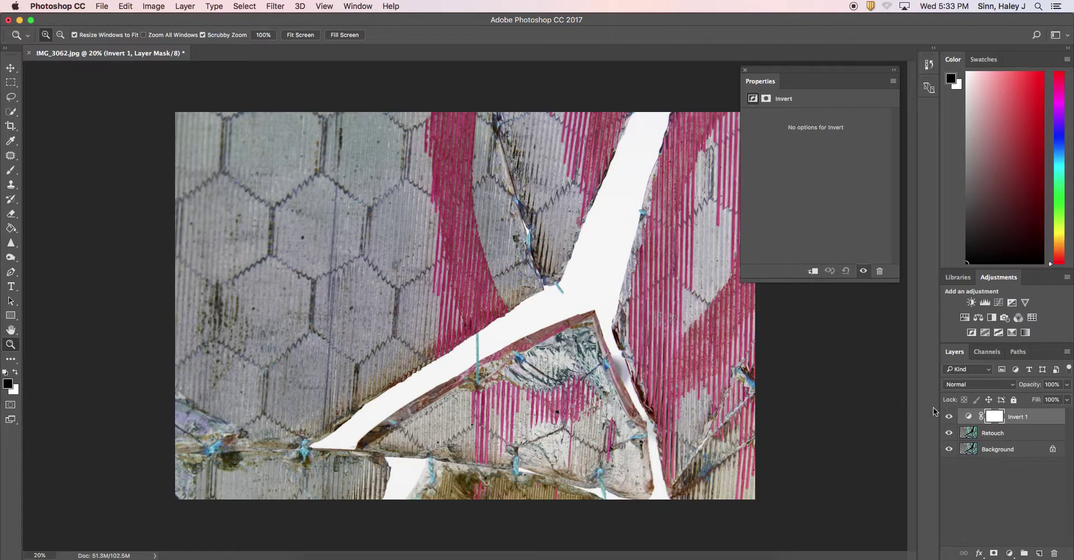
{"action": "left_click_drag", "start_coordinate": [1033, 417], "coordinate": [1055, 553]}
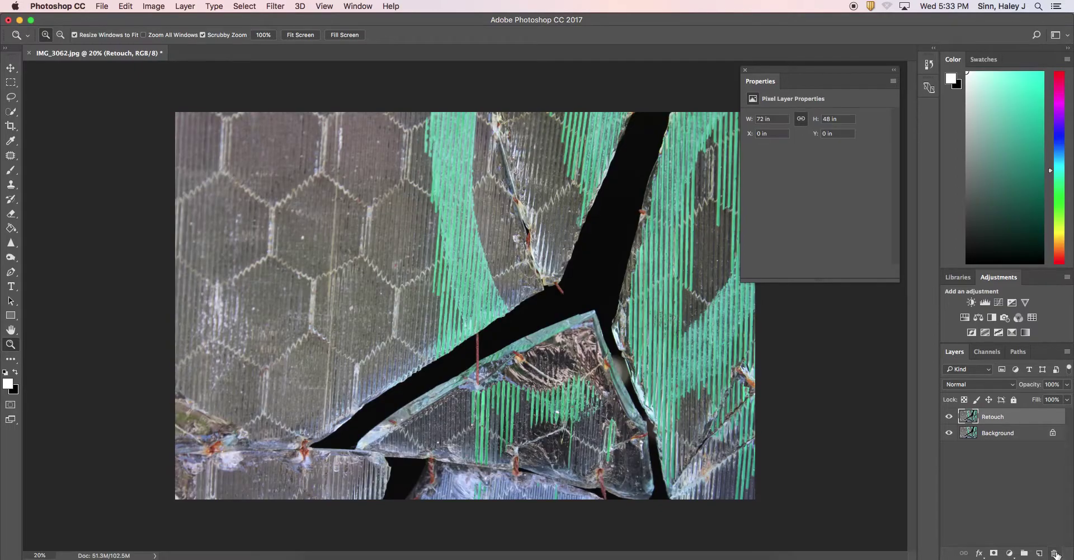
- Add a Posterize adjustment layer, try Levels at 2 and 4, and delete the Posterize layer
{"action": "left_click", "coordinate": [984, 333]}
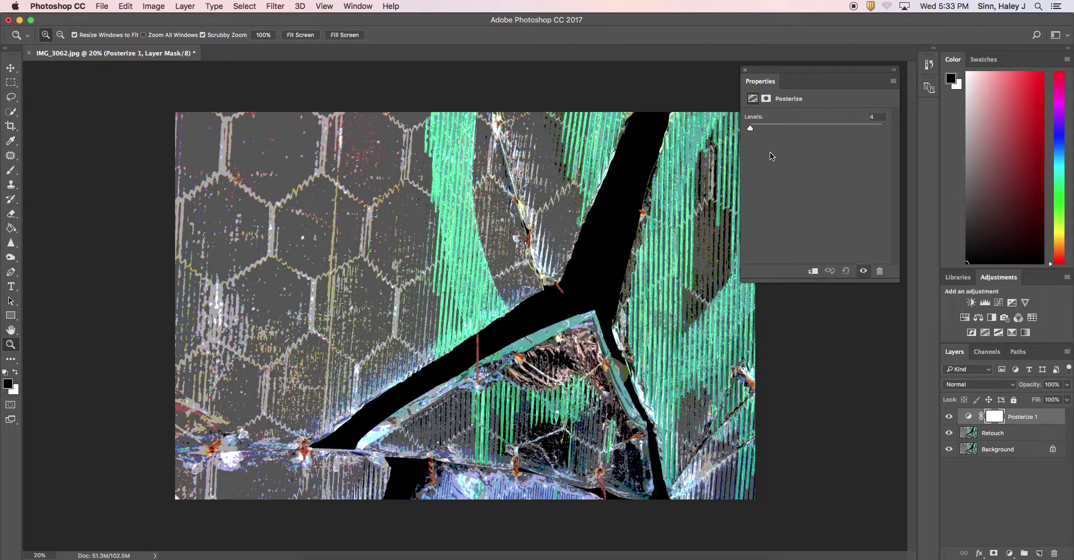
{"action": "left_click_drag", "start_coordinate": [748, 130], "coordinate": [749, 128]}
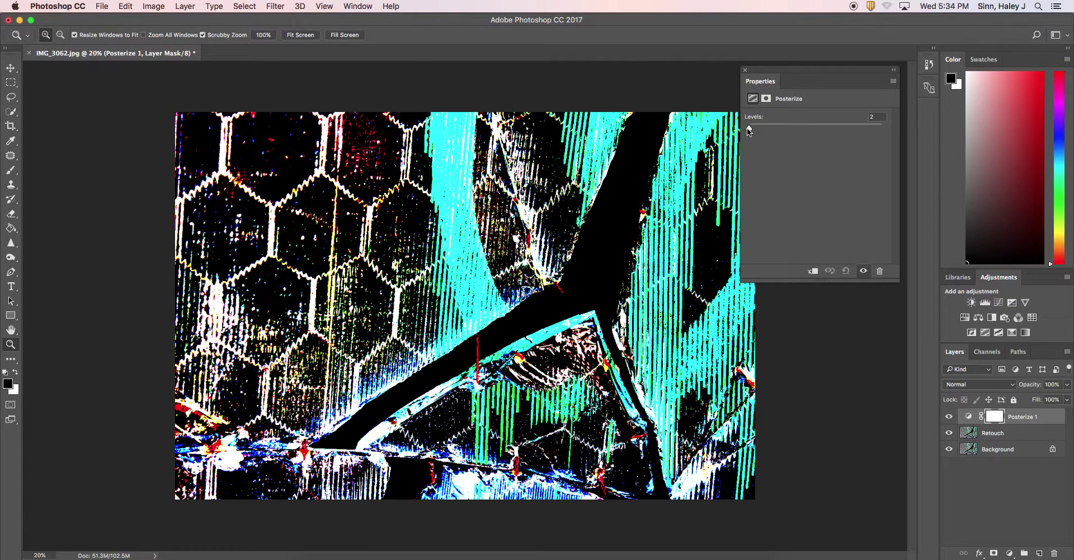
{"action": "left_click_drag", "start_coordinate": [751, 129], "coordinate": [750, 129]}
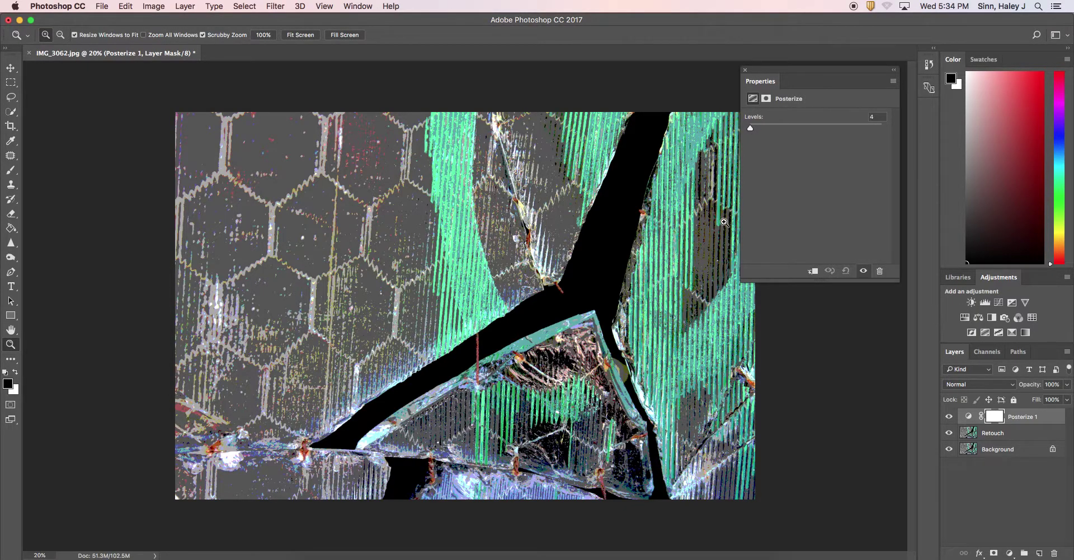
{"action": "left_click_drag", "start_coordinate": [1042, 418], "coordinate": [1054, 553]}
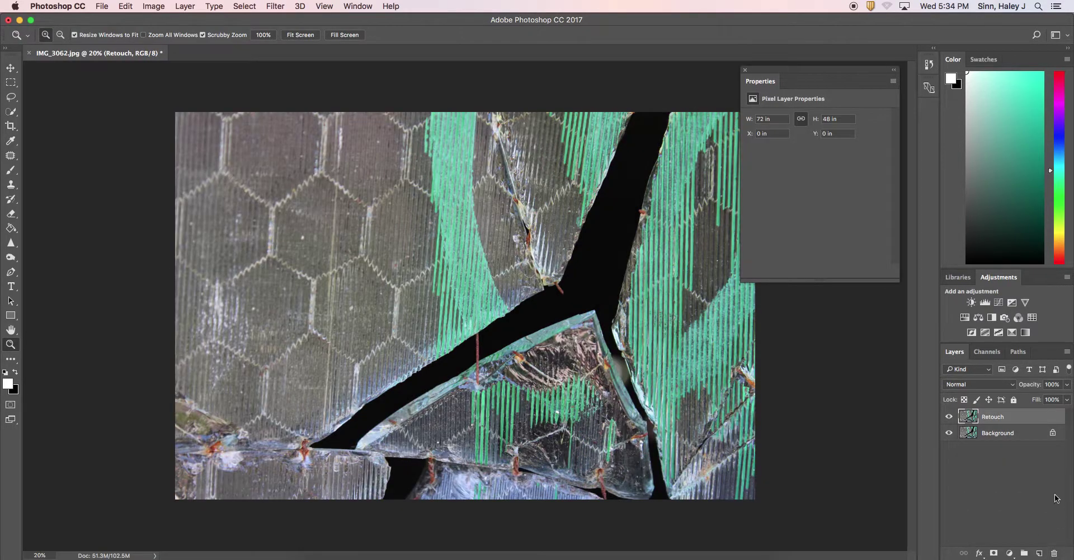
- Add a Threshold adjustment layer, try a threshold level of 120, and delete the Threshold layer
{"action": "left_click", "coordinate": [999, 333]}
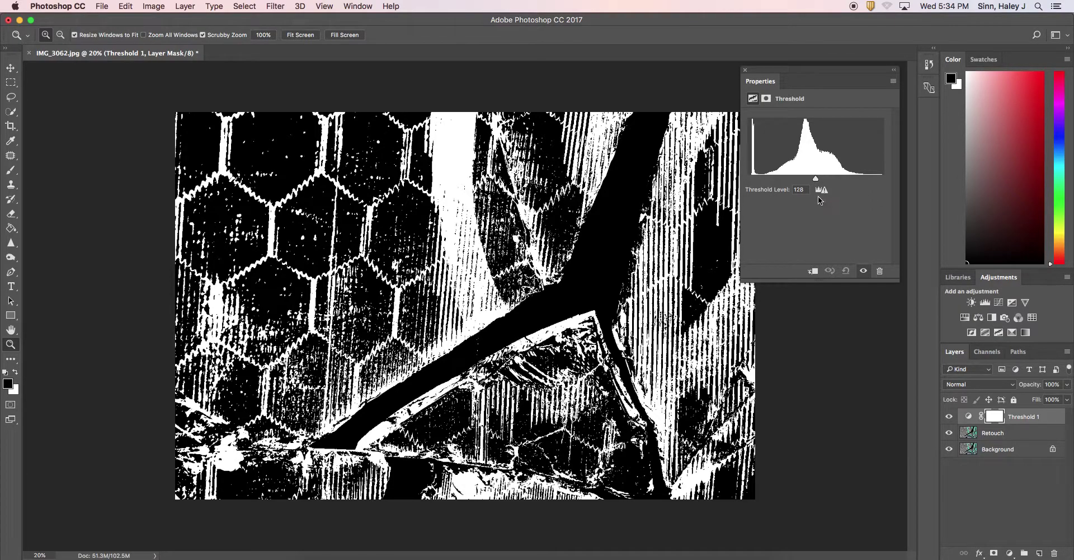
{"action": "mouse_move", "coordinate": [815, 179]}
{"action": "left_mouse_down"}
{"action": "mouse_move", "coordinate": [891, 180]}
{"action": "mouse_move", "coordinate": [726, 184]}
{"action": "mouse_move", "coordinate": [831, 180]}
{"action": "mouse_move", "coordinate": [801, 181]}
{"action": "mouse_move", "coordinate": [810, 182]}
{"action": "left_mouse_up"}
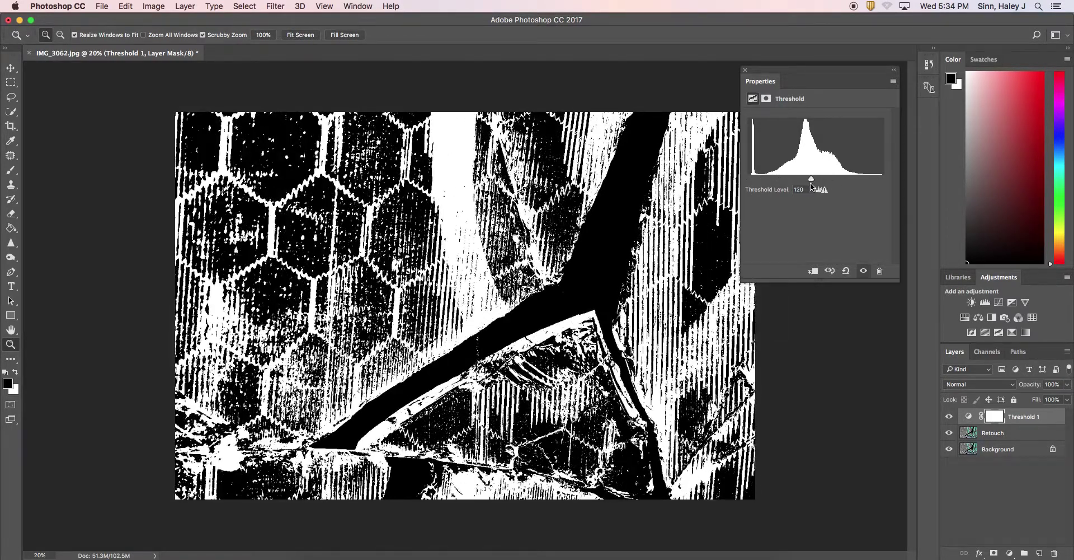
{"action": "left_click", "coordinate": [745, 69]}
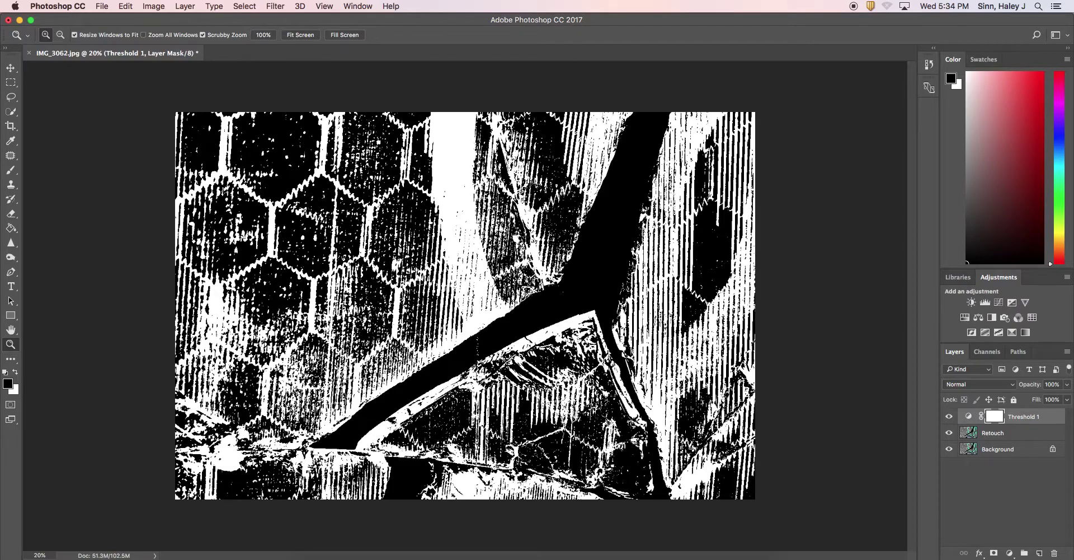
{"action": "left_click_drag", "start_coordinate": [1051, 418], "coordinate": [1054, 553]}
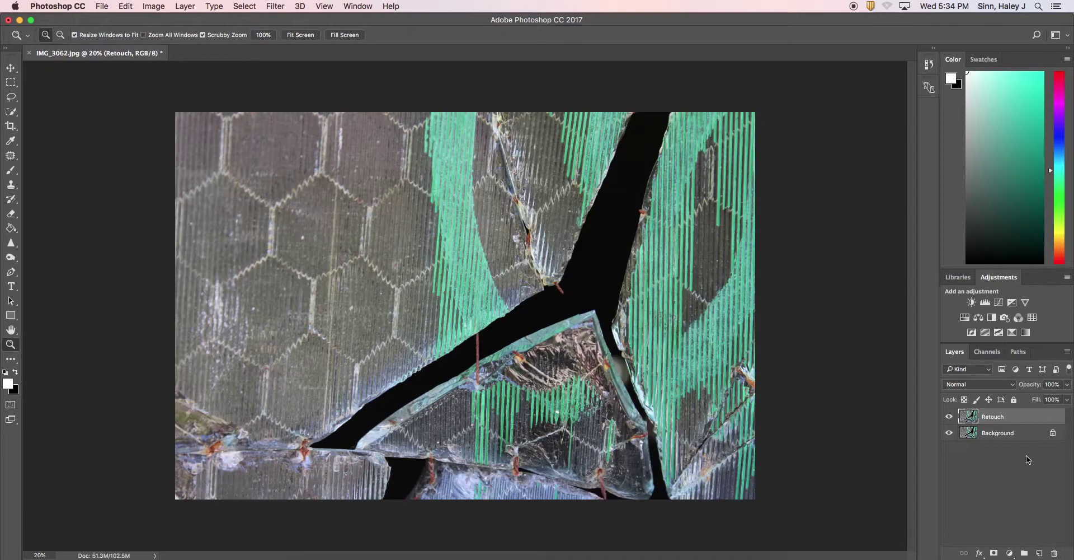
- Add a Selective Color adjustment layer above the Retouch layer and try the Cyan amount in the Greens at both extremes
{"action": "left_click", "coordinate": [1012, 333]}
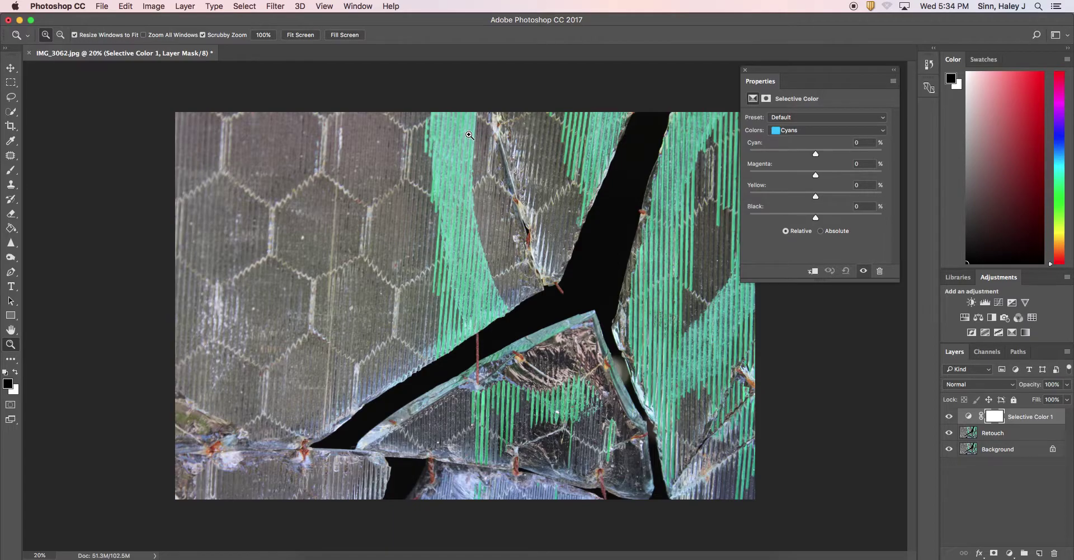
{"action": "left_click", "coordinate": [821, 130]}
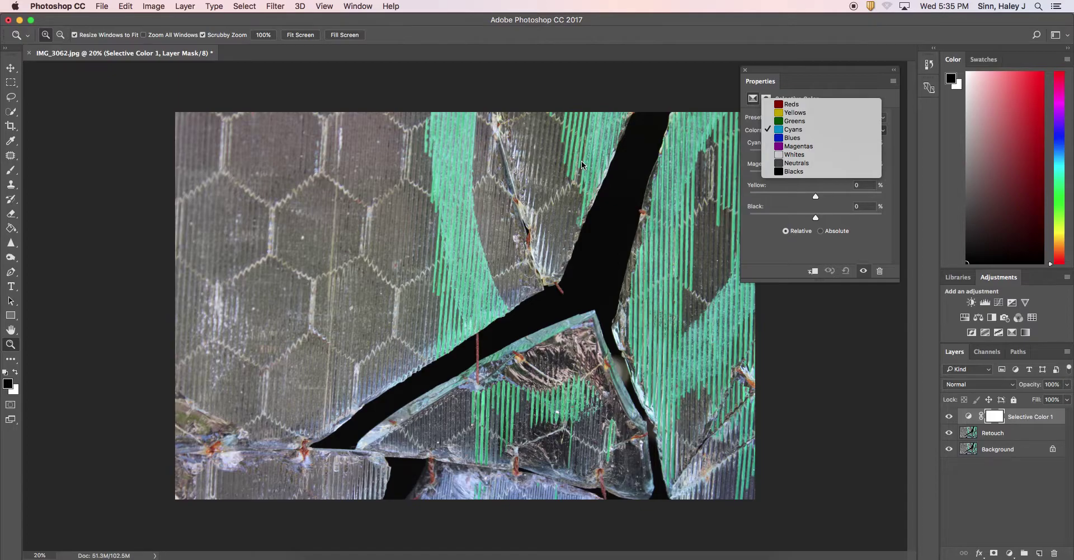
{"action": "left_click", "coordinate": [797, 123]}
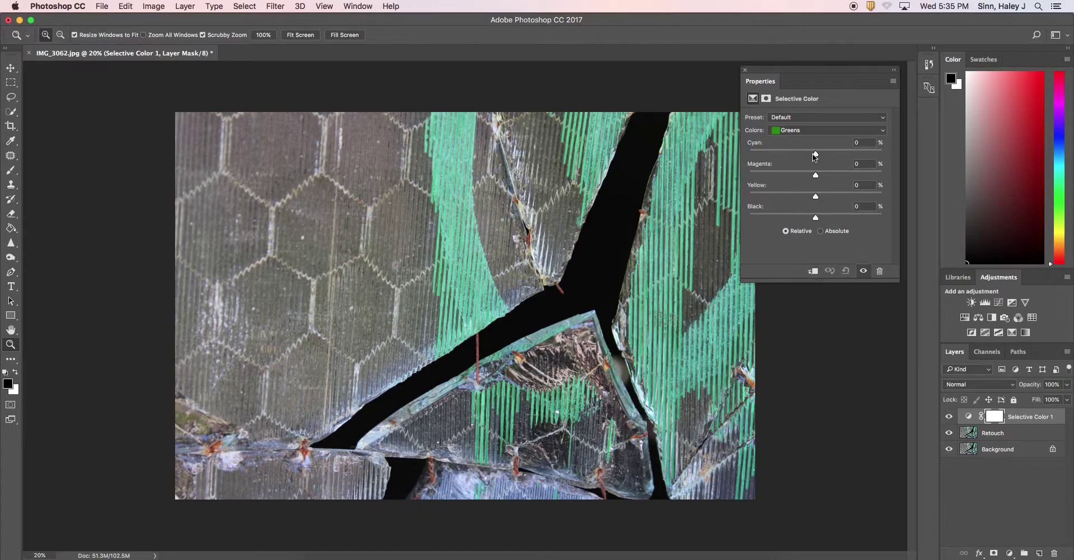
{"action": "left_click_drag", "start_coordinate": [817, 155], "coordinate": [820, 155]}
{"action": "left_click_drag", "start_coordinate": [902, 150], "coordinate": [740, 150]}
{"action": "left_click_drag", "start_coordinate": [748, 151], "coordinate": [816, 158]}
{"action": "mouse_move", "coordinate": [816, 218]}
{"action": "left_mouse_down"}
{"action": "mouse_move", "coordinate": [763, 219]}
{"action": "mouse_move", "coordinate": [816, 217]}
{"action": "left_mouse_up"}
- Set the Yellow amount to -100% for the Yellows in the Selective Color adjustment
{"action": "left_click", "coordinate": [794, 129]}
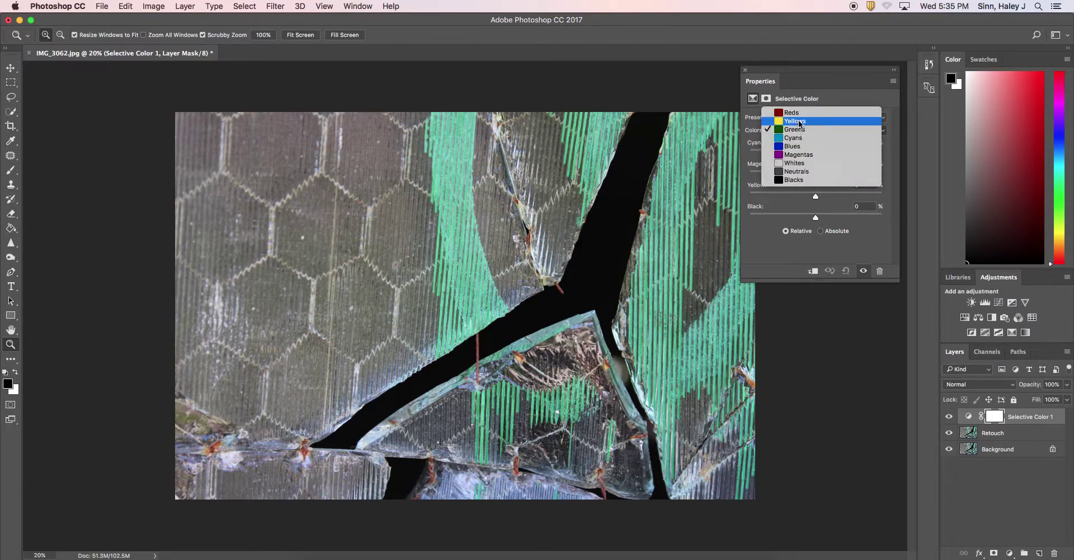
{"action": "left_click", "coordinate": [798, 121]}
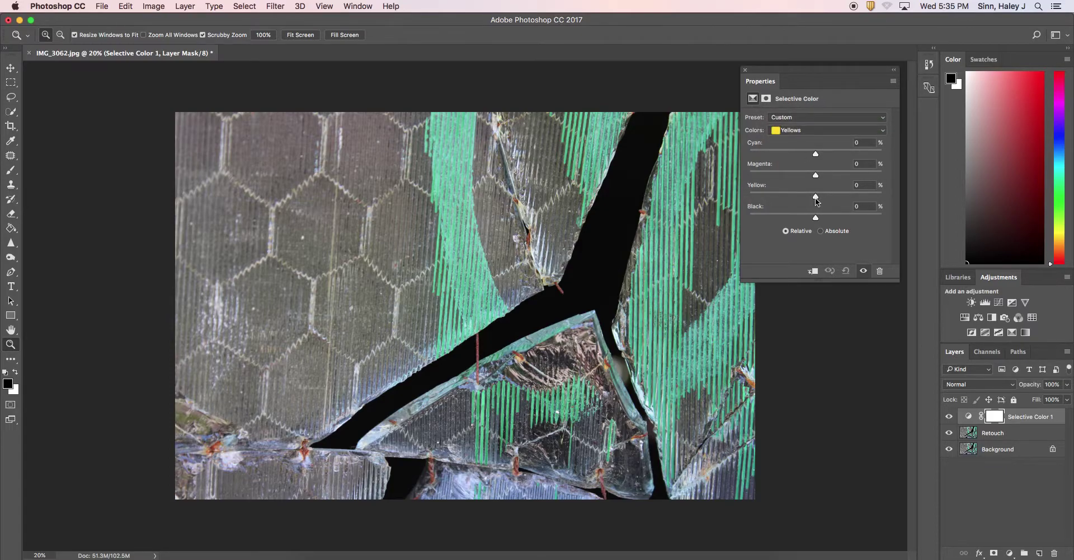
{"action": "left_click_drag", "start_coordinate": [815, 196], "coordinate": [728, 198]}
- Toggle the Selective Color layer's visibility repeatedly to compare the image with and without the adjustment
{"action": "left_click", "coordinate": [949, 417]}
{"action": "left_click", "coordinate": [949, 417]}
{"action": "left_click", "coordinate": [949, 417]}
{"action": "left_click", "coordinate": [949, 417]}
{"action": "left_click", "coordinate": [949, 417]}
{"action": "left_click", "coordinate": [949, 417]}
{"action": "left_click", "coordinate": [949, 420]}
{"action": "left_click", "coordinate": [950, 419]}
{"action": "left_click", "coordinate": [950, 420]}
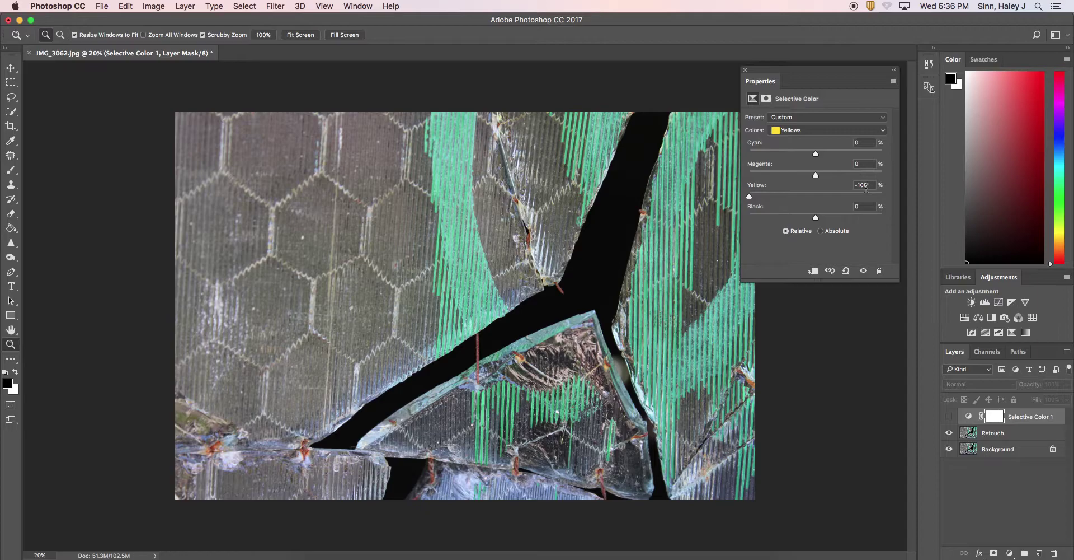
- Switch the Selective Color adjustment to the Reds, and delete the Selective Color layer
{"action": "left_click", "coordinate": [804, 132]}
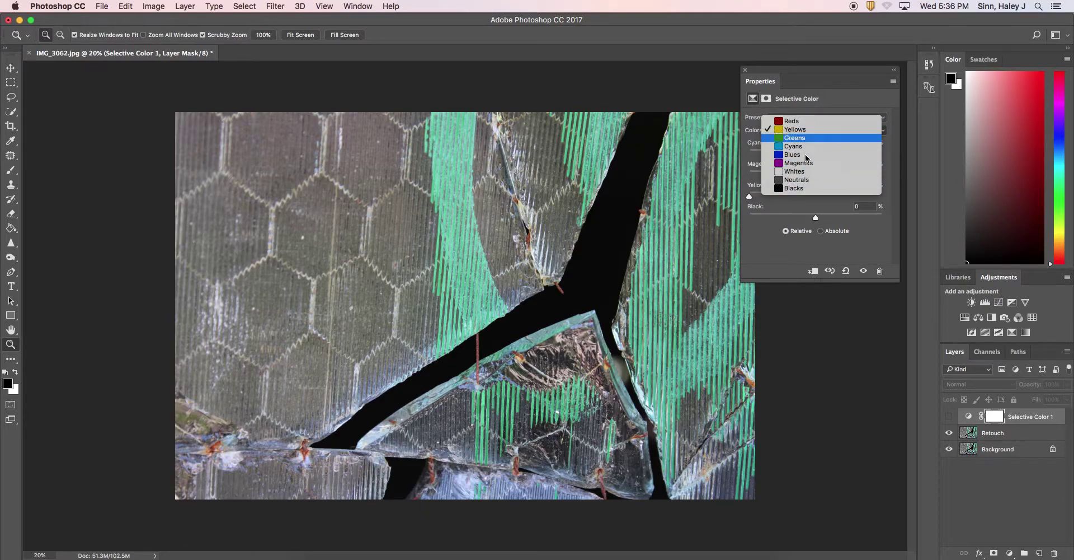
{"action": "left_click", "coordinate": [800, 121]}
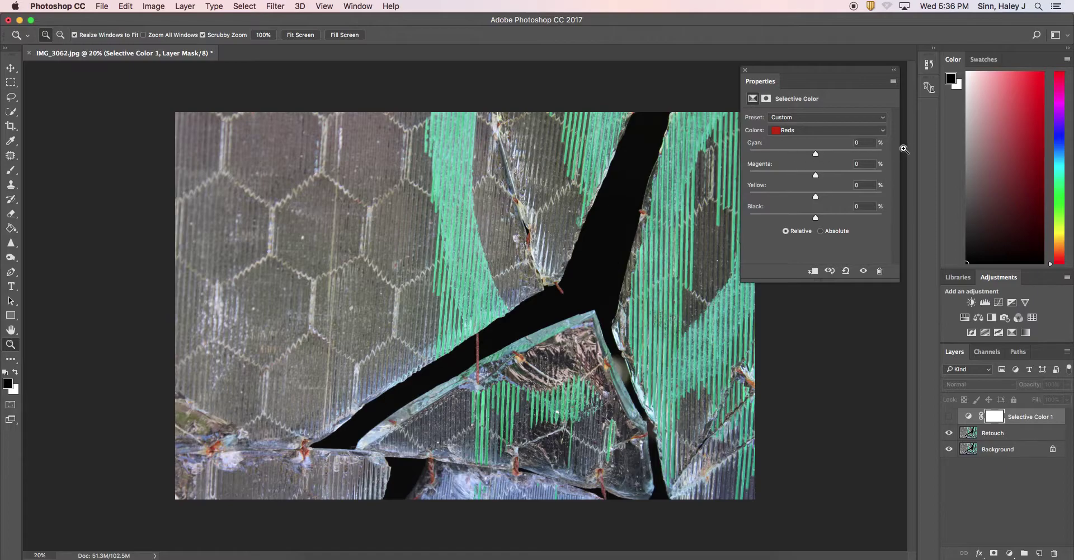
{"action": "left_click_drag", "start_coordinate": [1033, 421], "coordinate": [1054, 552]}
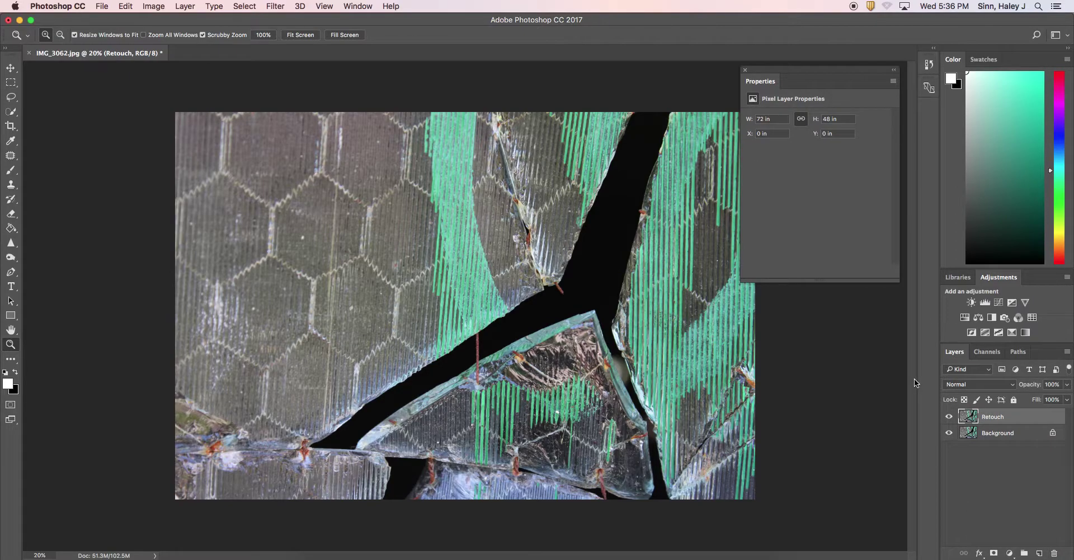
- Add a Gradient Map adjustment layer above the Retouch layer and apply the Red, Green gradient preset
{"action": "left_click", "coordinate": [1025, 332]}
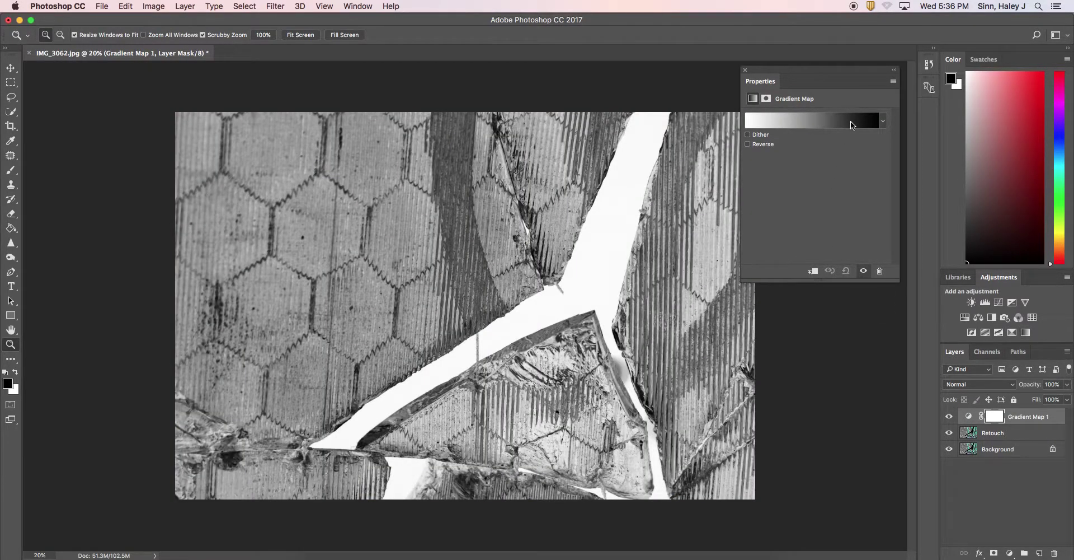
{"action": "left_click", "coordinate": [815, 122]}
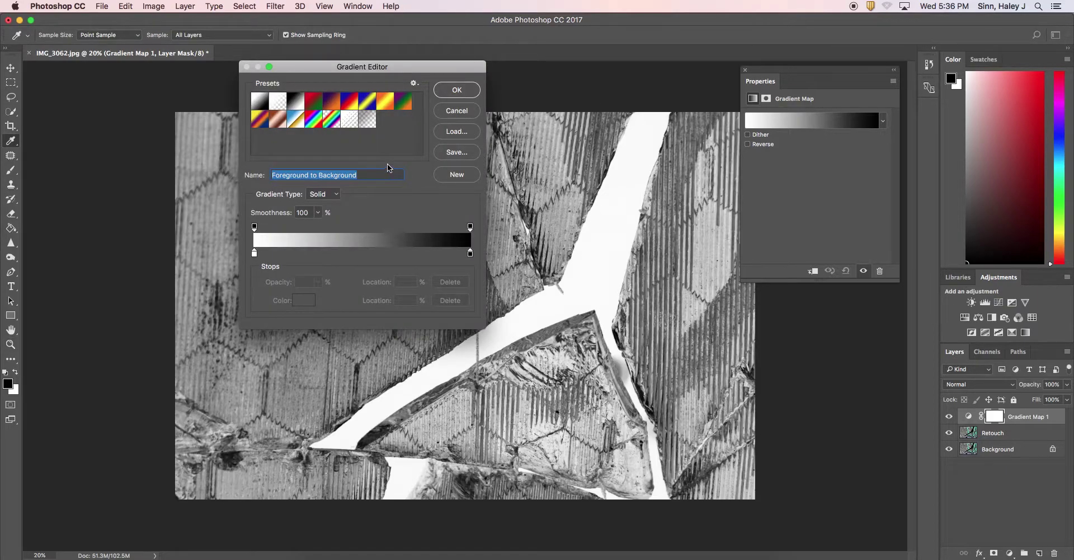
{"action": "left_click", "coordinate": [314, 106]}
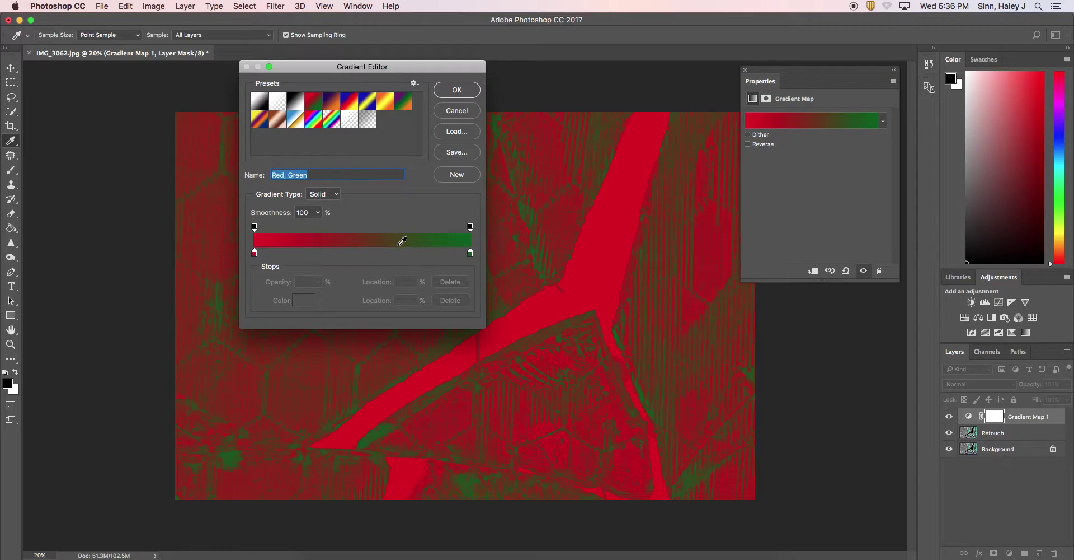
- Recolor the gradient's red end stop to a muted crimson and its green end stop to yellow-green adc02a
{"action": "left_click", "coordinate": [255, 254]}
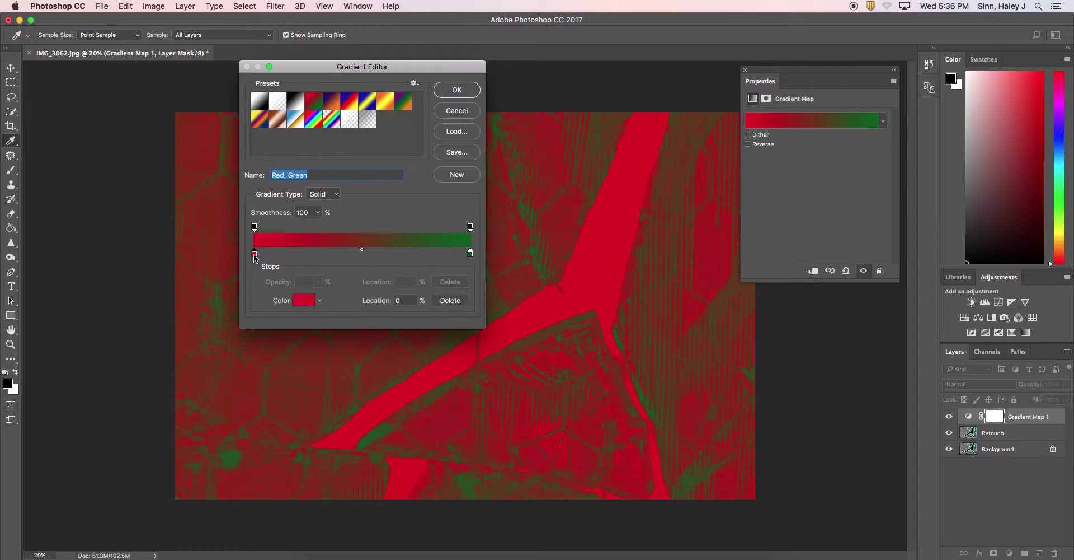
{"action": "double_click", "coordinate": [254, 254]}
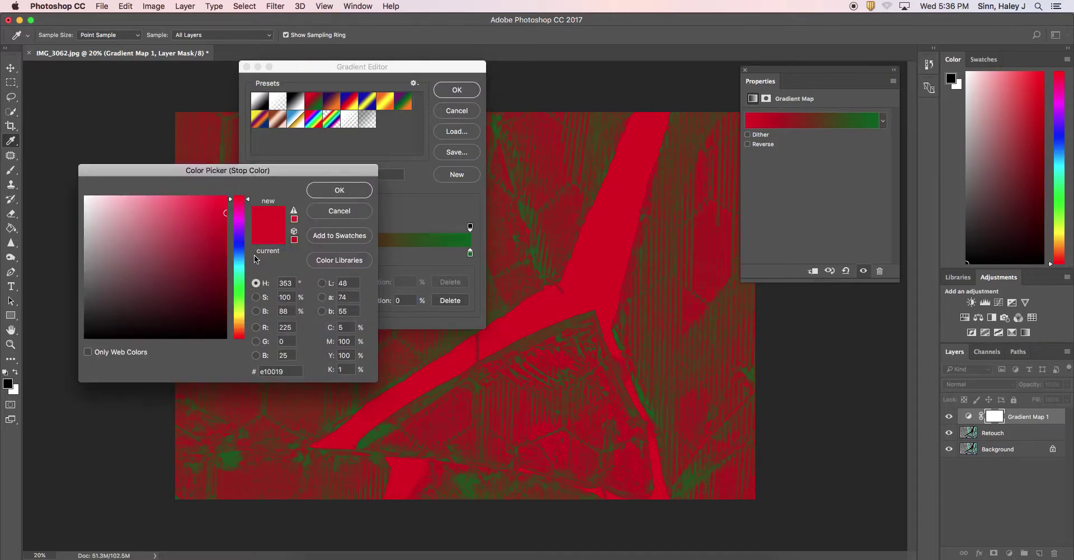
{"action": "left_click", "coordinate": [177, 241]}
{"action": "left_click", "coordinate": [354, 190]}
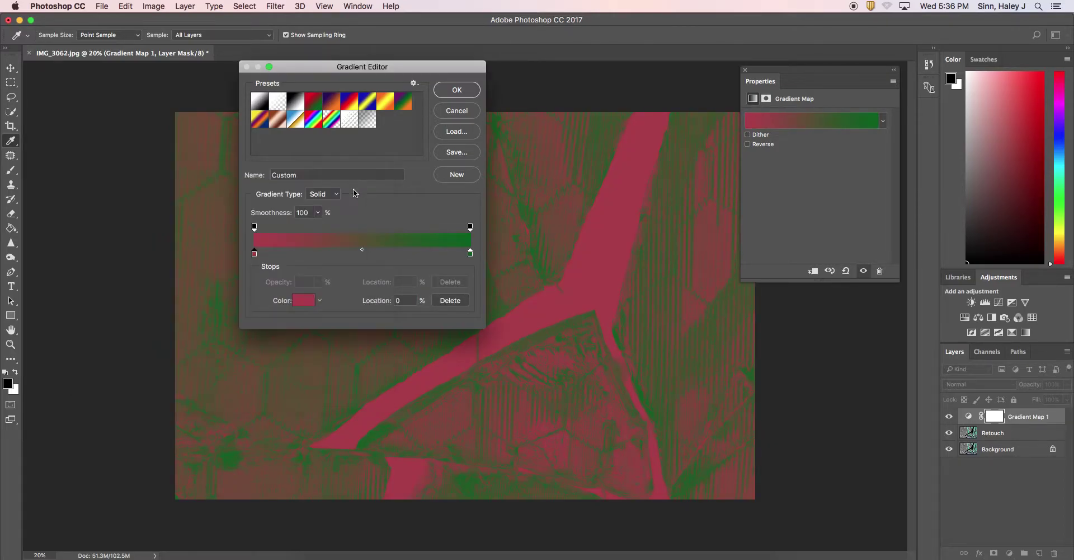
{"action": "double_click", "coordinate": [470, 254]}
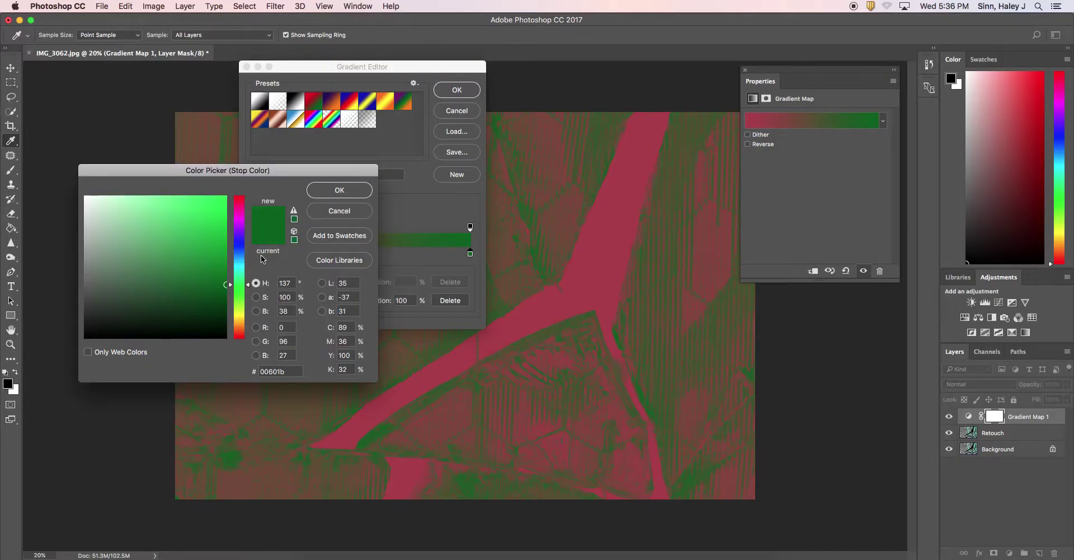
{"action": "left_click", "coordinate": [239, 311]}
{"action": "left_click", "coordinate": [197, 234]}
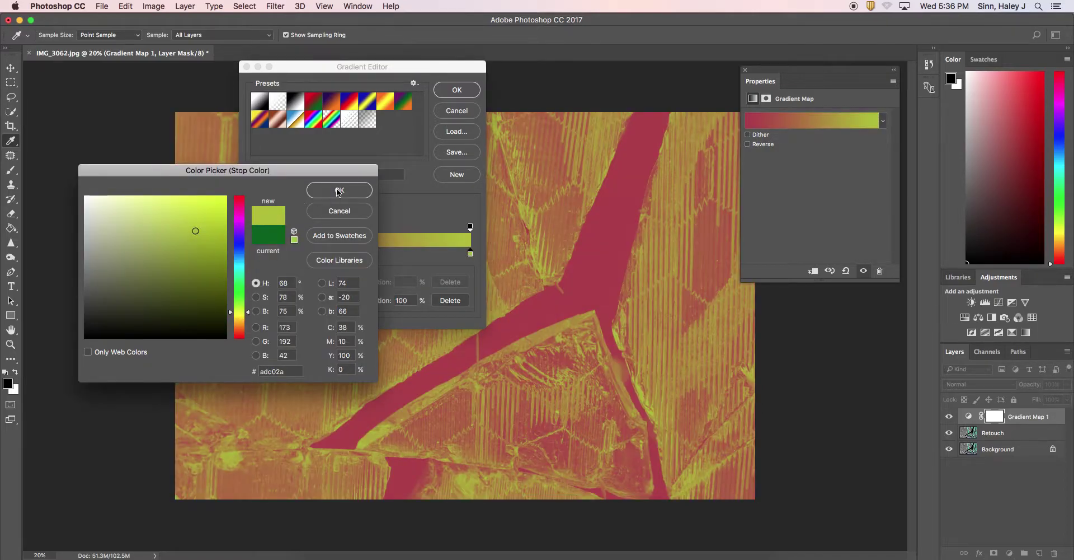
{"action": "left_click", "coordinate": [337, 189]}
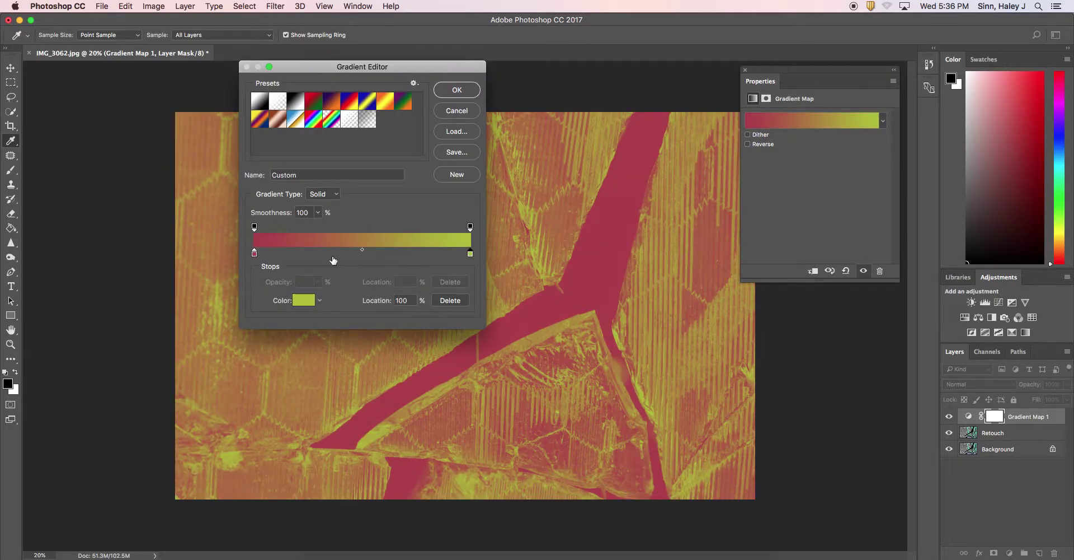
- Add a color stop at 73% on the gradient and set its color to green 57bf5e
{"action": "left_click", "coordinate": [410, 254]}
{"action": "double_click", "coordinate": [412, 255]}
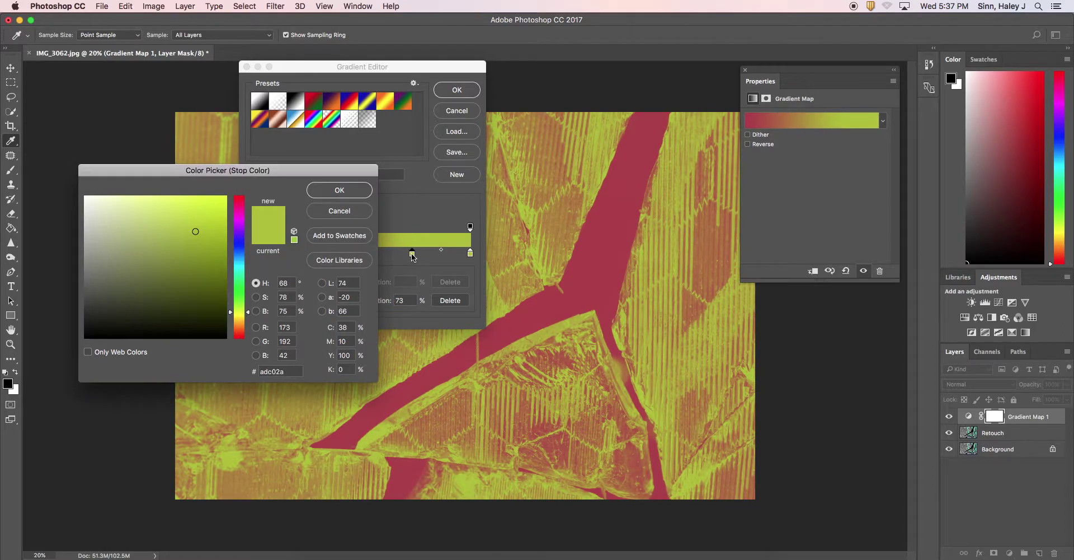
{"action": "left_click", "coordinate": [239, 289]}
{"action": "left_click", "coordinate": [173, 247]}
{"action": "left_click", "coordinate": [162, 230]}
{"action": "left_click", "coordinate": [340, 192]}
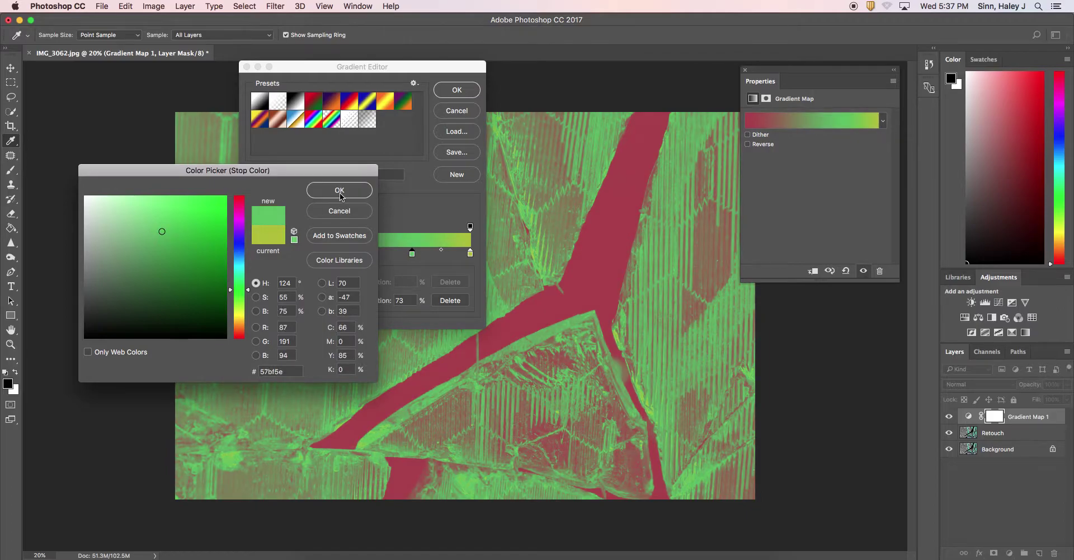
- Add a color stop at 30% on the gradient and set its color to dark blue 271577
{"action": "left_click", "coordinate": [319, 254]}
{"action": "double_click", "coordinate": [318, 253]}
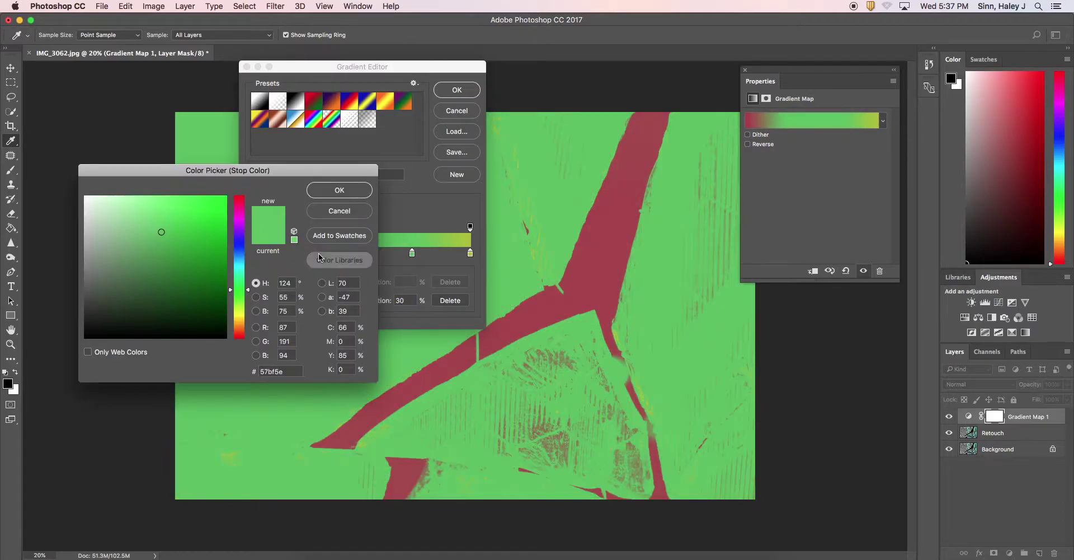
{"action": "left_click", "coordinate": [330, 234]}
{"action": "left_click", "coordinate": [339, 211]}
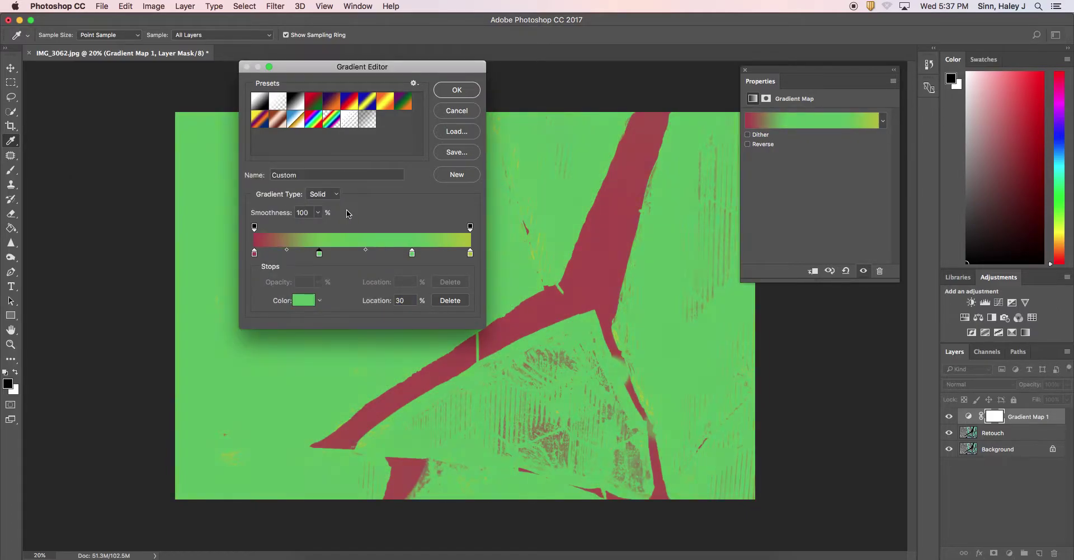
{"action": "double_click", "coordinate": [319, 254]}
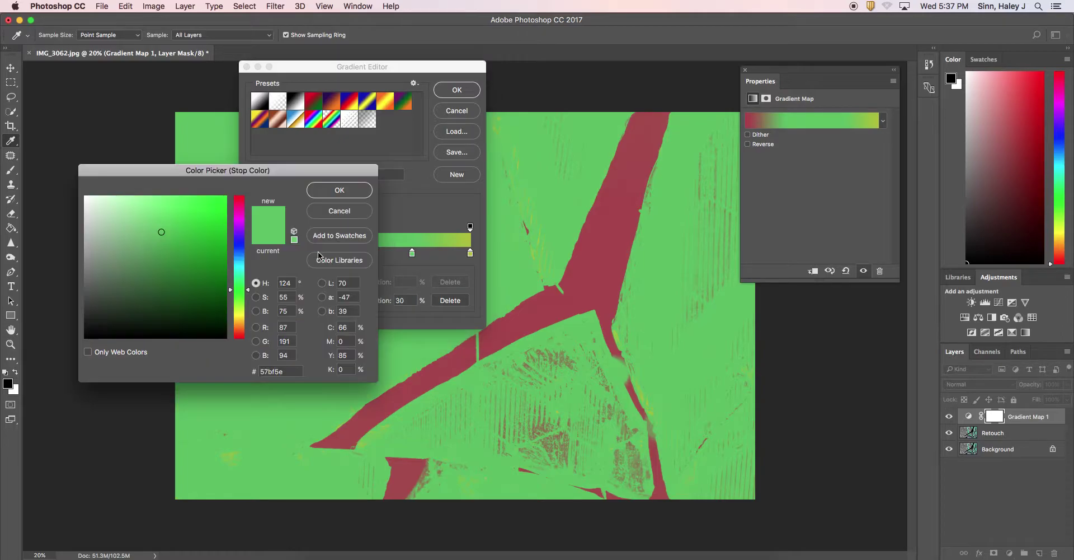
{"action": "left_click", "coordinate": [238, 240]}
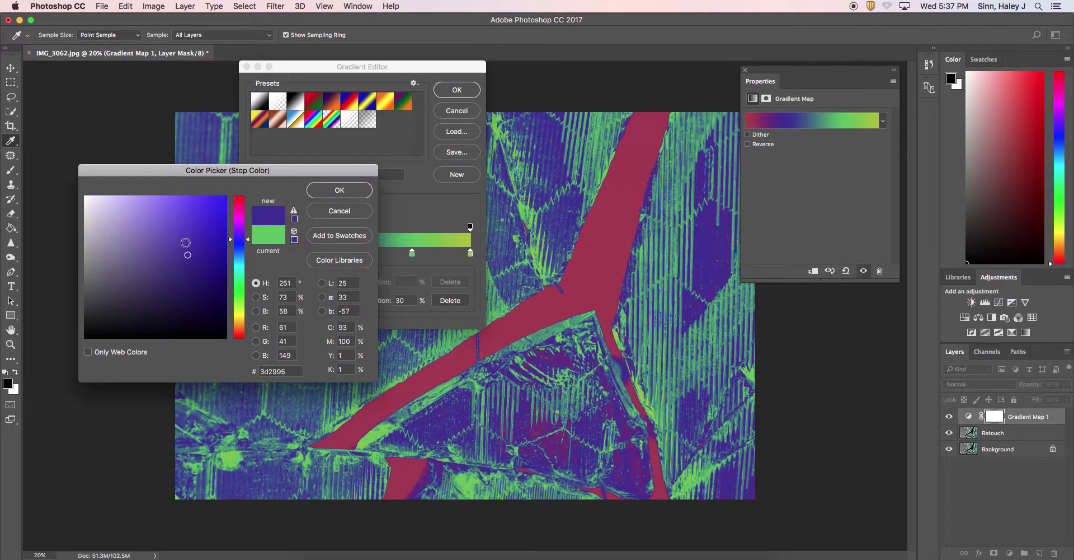
{"action": "left_click", "coordinate": [202, 271]}
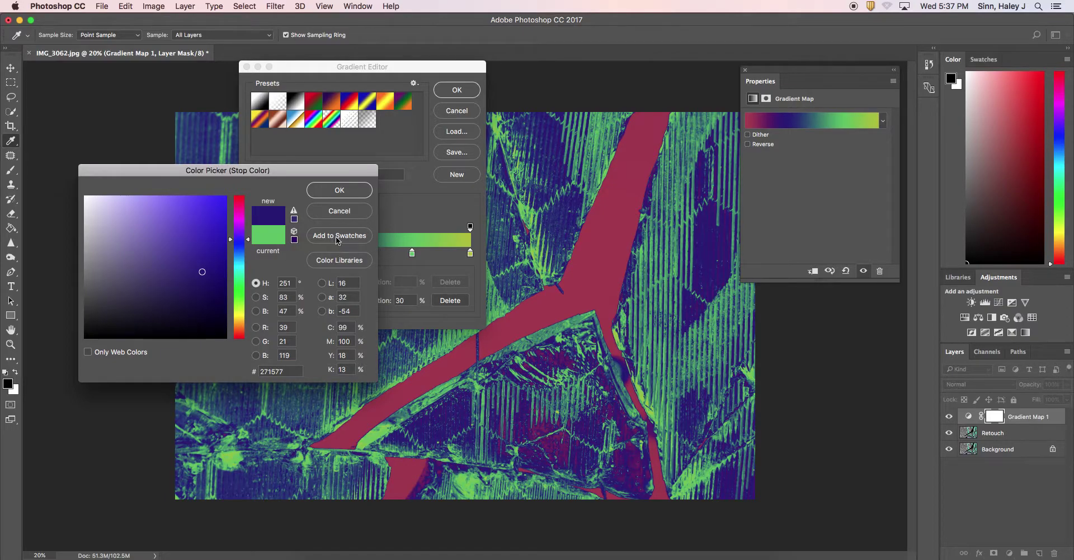
{"action": "left_click", "coordinate": [354, 189]}
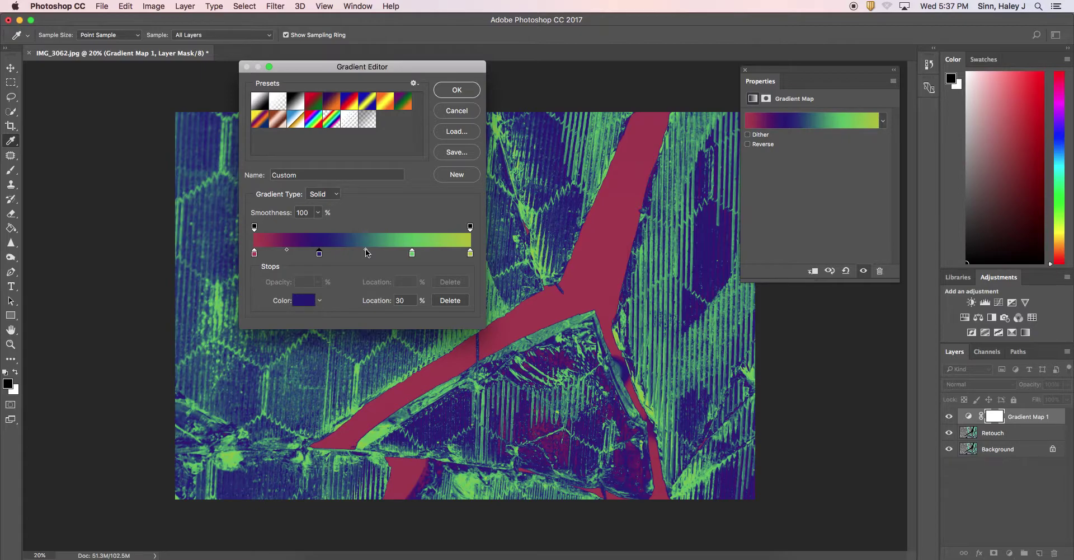
- Shift the midpoint between the dark blue and green stops to 47% and accept the custom gradient
{"action": "left_click_drag", "start_coordinate": [366, 250], "coordinate": [358, 252]}
{"action": "left_click_drag", "start_coordinate": [337, 255], "coordinate": [364, 251]}
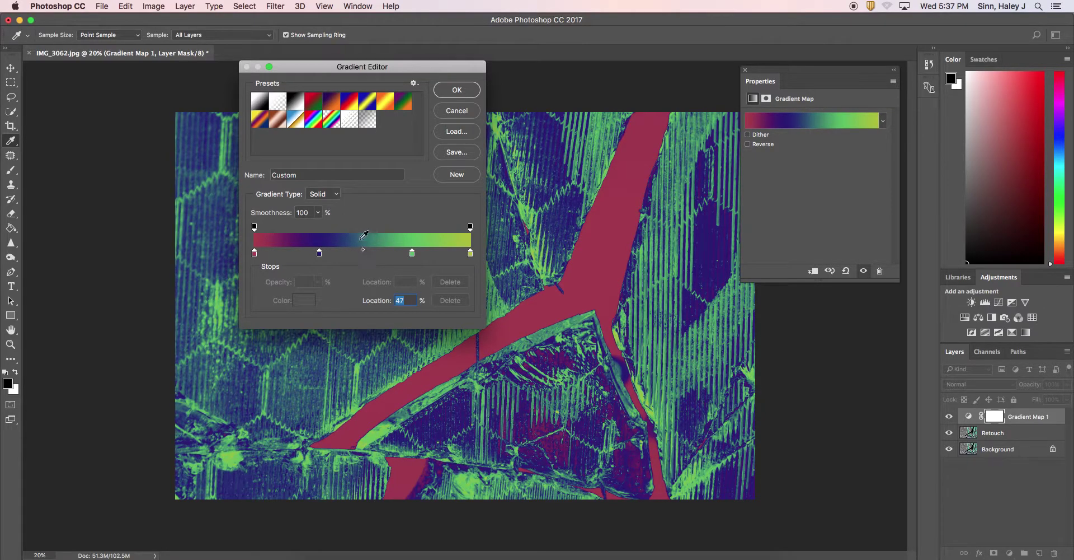
{"action": "left_click", "coordinate": [458, 90]}
{"action": "key", "text": "z"}
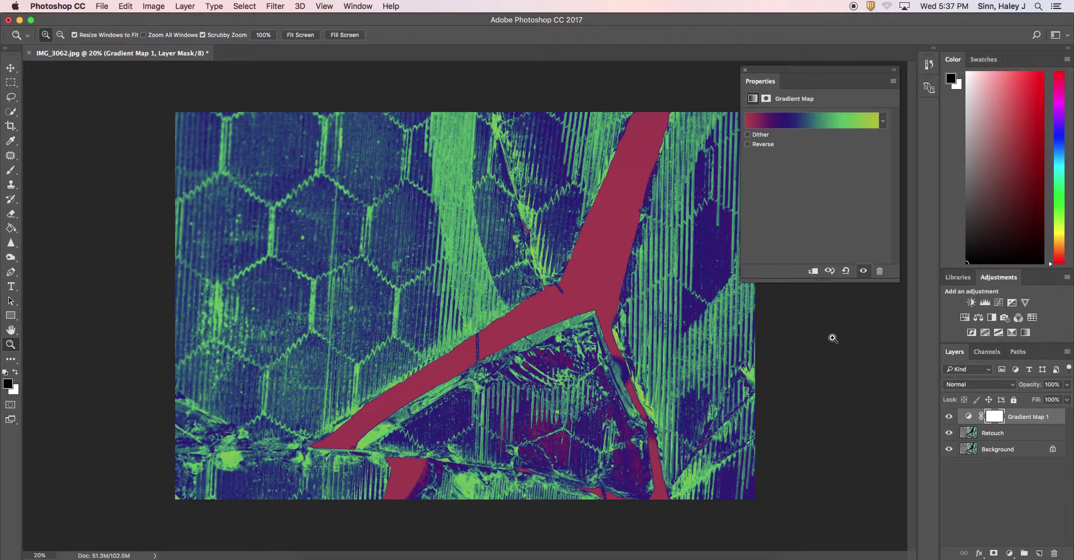
- Try reversing the gradient map, restore its original direction, and delete the Gradient Map layer
{"action": "left_click", "coordinate": [747, 145]}
{"action": "left_click", "coordinate": [748, 145]}
{"action": "left_click_drag", "start_coordinate": [1032, 418], "coordinate": [1053, 552]}
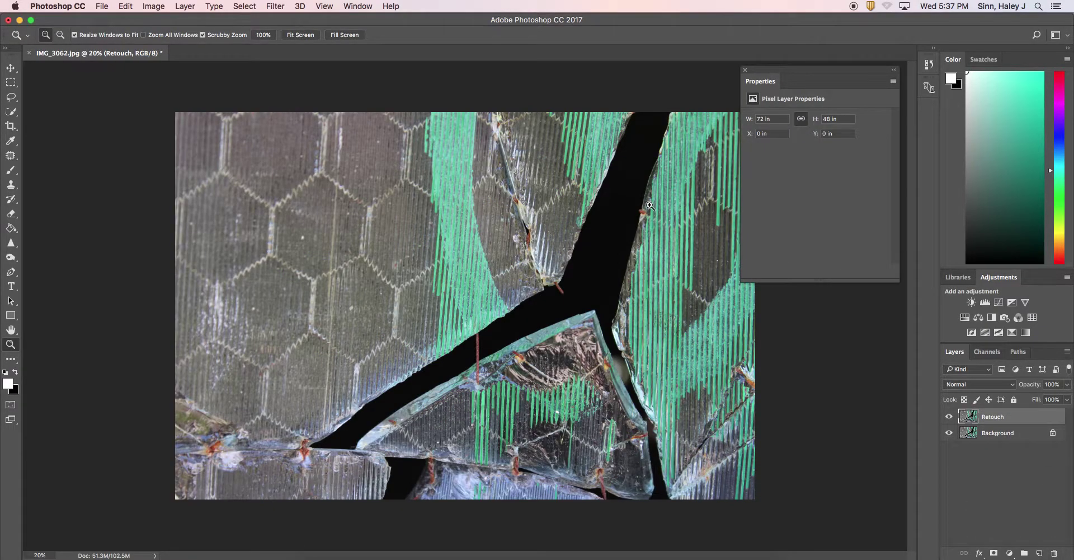